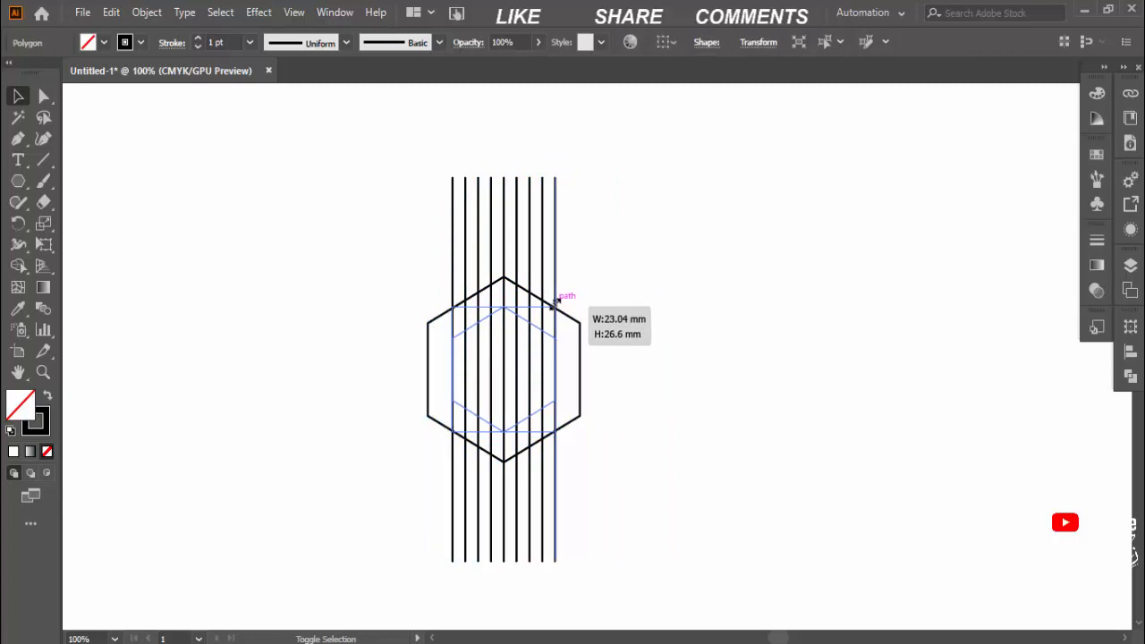
Duplicate the vertical line group by copying it and pasting it in place over the hexagon
{"action": "left_click", "coordinate": [775, 256]}
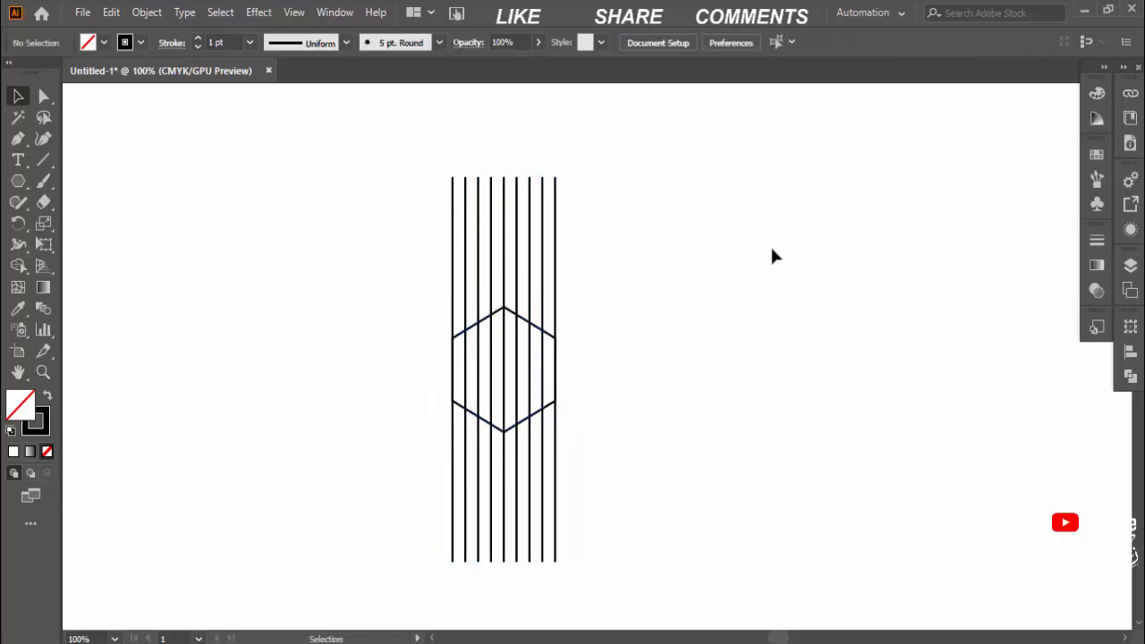
{"action": "left_click", "coordinate": [529, 253]}
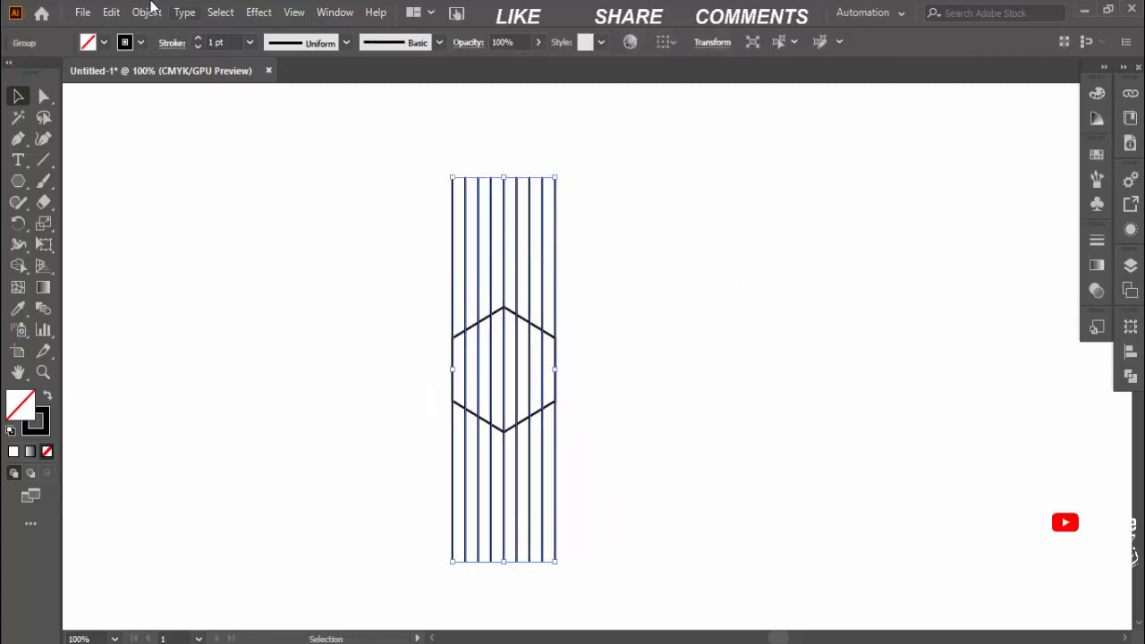
{"action": "left_click", "coordinate": [112, 12]}
{"action": "left_click", "coordinate": [136, 97]}
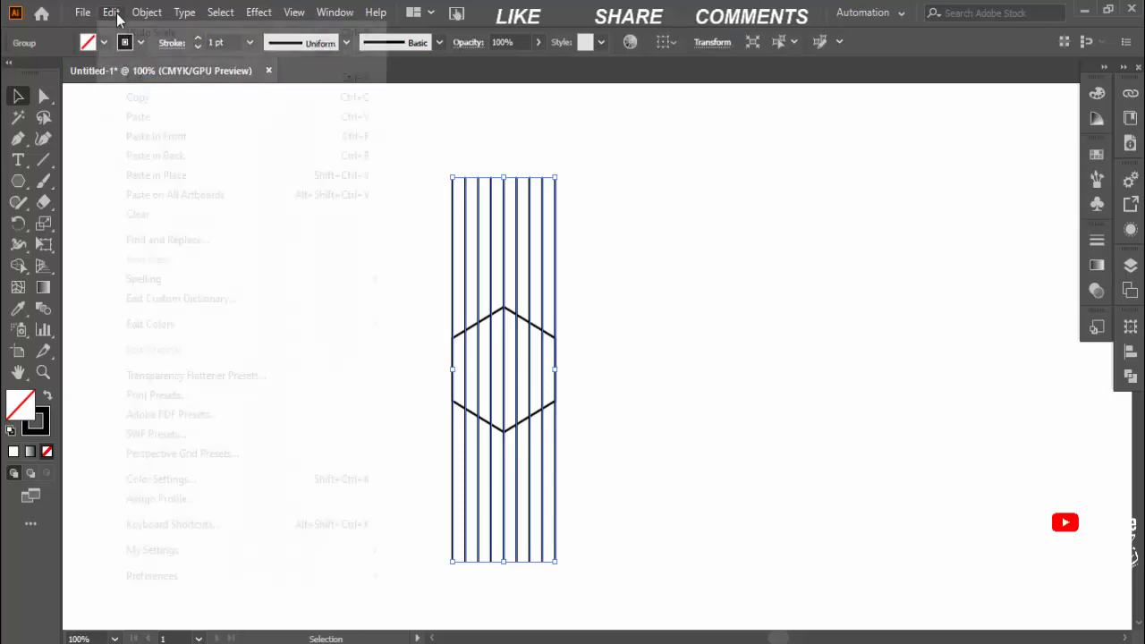
{"action": "left_click", "coordinate": [112, 13]}
{"action": "left_click", "coordinate": [134, 174]}
{"action": "key", "text": "ctrl+shift+a"}
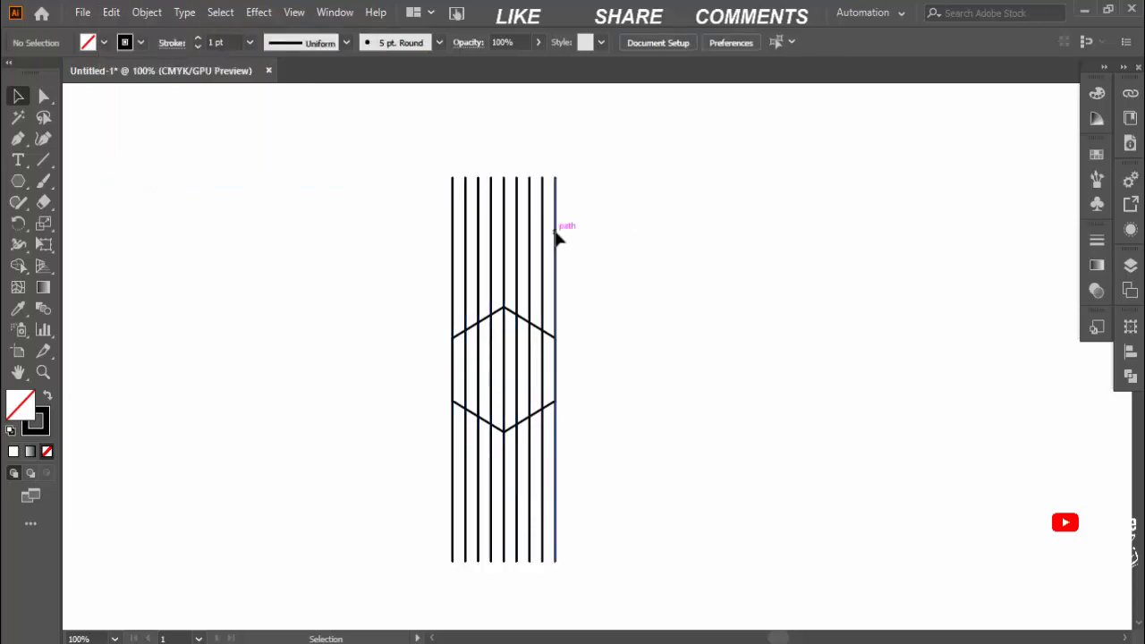
Set the rotation angle of one of the two stacked line groups to 330°
{"action": "left_click", "coordinate": [555, 235]}
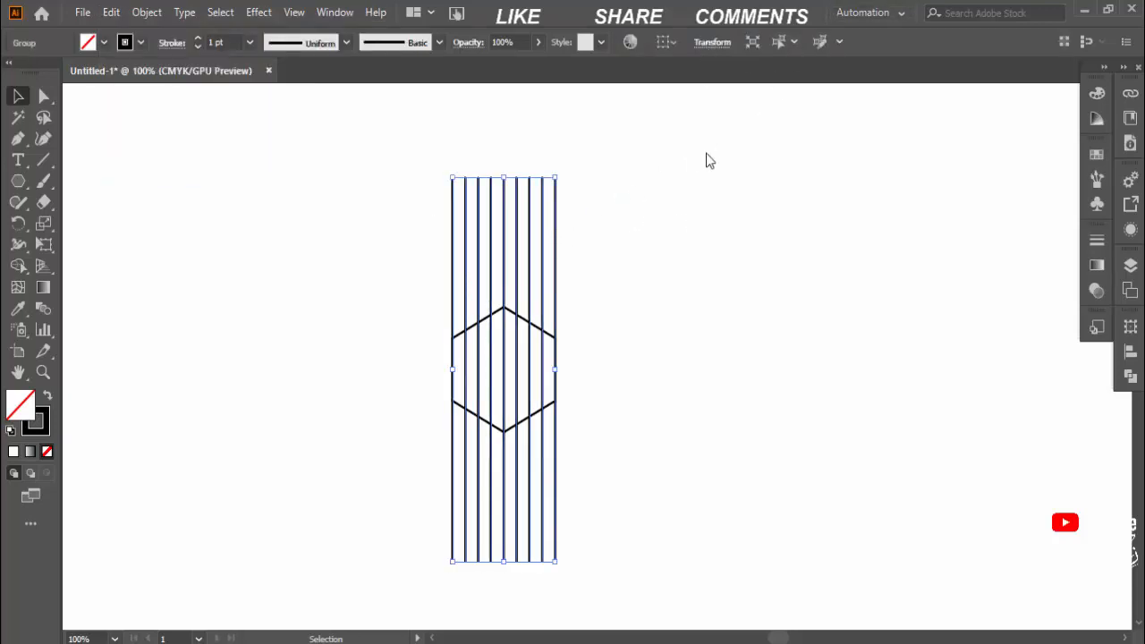
{"action": "left_click", "coordinate": [712, 42]}
{"action": "left_click", "coordinate": [605, 117]}
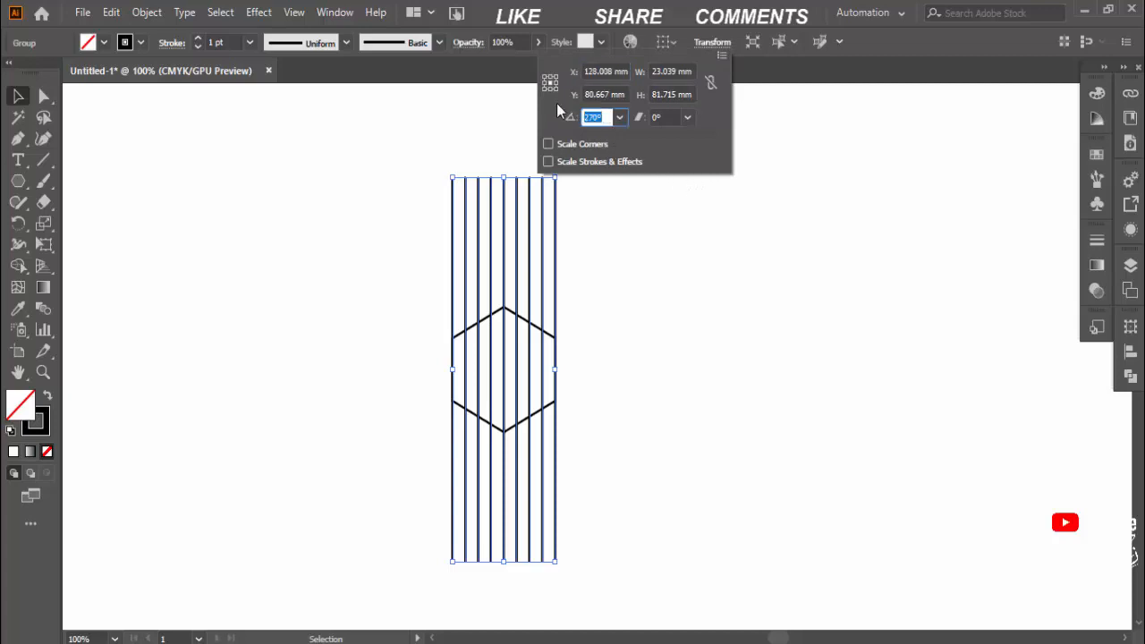
{"action": "key", "text": "Up"}
{"action": "key", "text": "Up"}
{"action": "key", "text": "Up"}
{"action": "key", "text": "Up"}
{"action": "key", "text": "Up"}
{"action": "key", "text": "Up"}
{"action": "key", "text": "Up"}
{"action": "key", "text": "Up"}
{"action": "key", "text": "Up"}
{"action": "key", "text": "Up"}
{"action": "key", "text": "Up"}
{"action": "key", "text": "Up"}
{"action": "key", "text": "Up"}
{"action": "key", "text": "Up"}
{"action": "key", "text": "Up"}
{"action": "key", "text": "Up"}
{"action": "key", "text": "Up"}
{"action": "key", "text": "Up"}
{"action": "key", "text": "Up"}
{"action": "key", "text": "Up"}
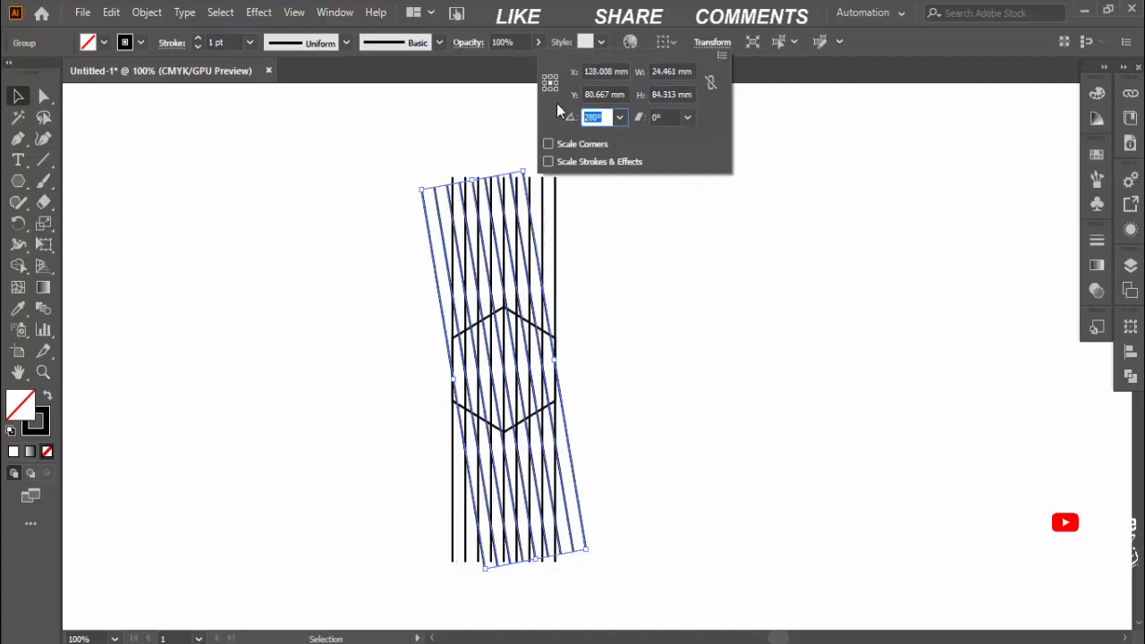
{"action": "key", "text": "Up"}
{"action": "key", "text": "Up"}
{"action": "key", "text": "Up"}
{"action": "key", "text": "Up"}
{"action": "key", "text": "Up"}
{"action": "key", "text": "Up"}
{"action": "key", "text": "Up"}
{"action": "key", "text": "Up"}
{"action": "key", "text": "Up"}
{"action": "key", "text": "Up"}
{"action": "key", "text": "Up"}
{"action": "key", "text": "Up"}
{"action": "key", "text": "Up"}
{"action": "key", "text": "Up"}
{"action": "key", "text": "Up"}
{"action": "key", "text": "Up"}
{"action": "key", "text": "Up"}
{"action": "key", "text": "Up"}
{"action": "key", "text": "Up"}
{"action": "key", "text": "Up"}
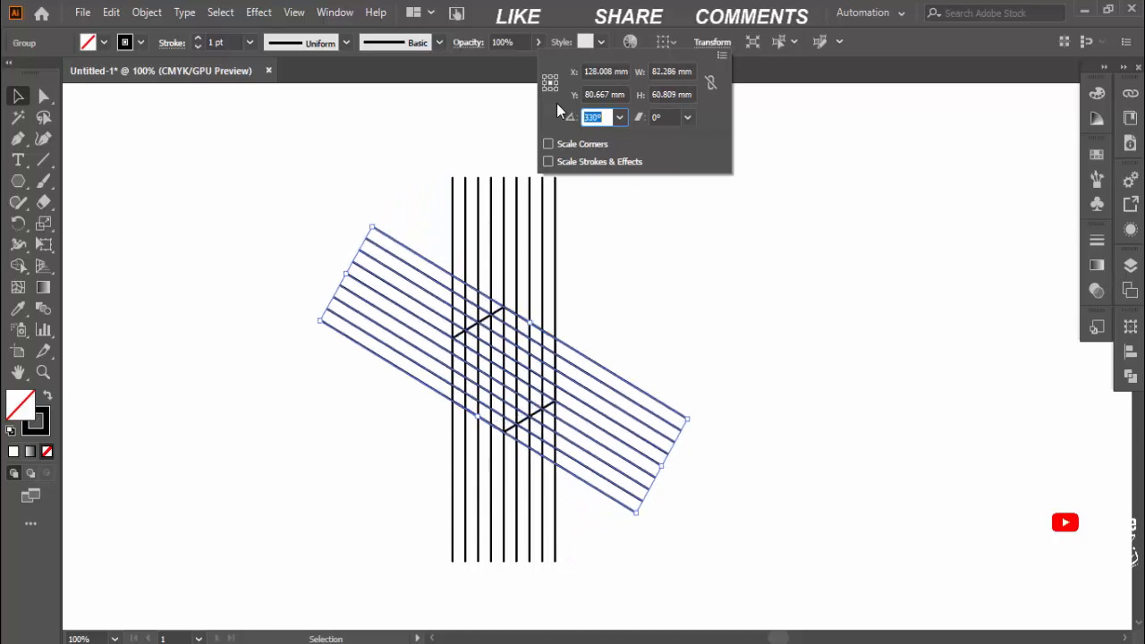
{"action": "left_click", "coordinate": [709, 250]}
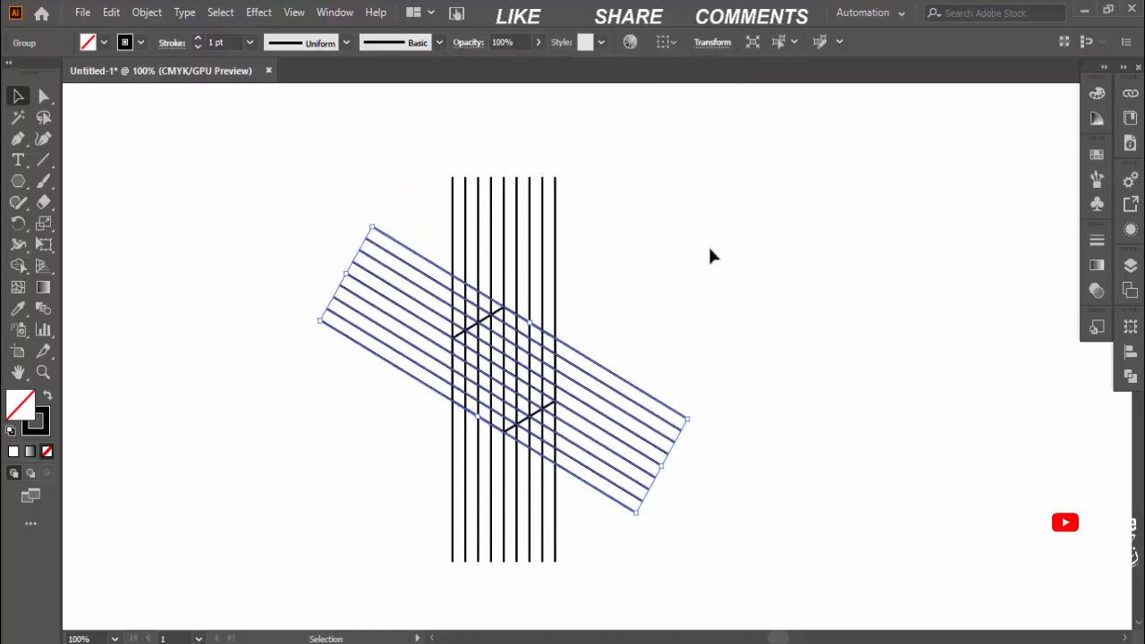
Create a reflected copy of the slanted line group across the vertical axis
{"action": "left_click", "coordinate": [701, 241]}
{"action": "left_click", "coordinate": [397, 248]}
{"action": "right_click", "coordinate": [638, 395]}
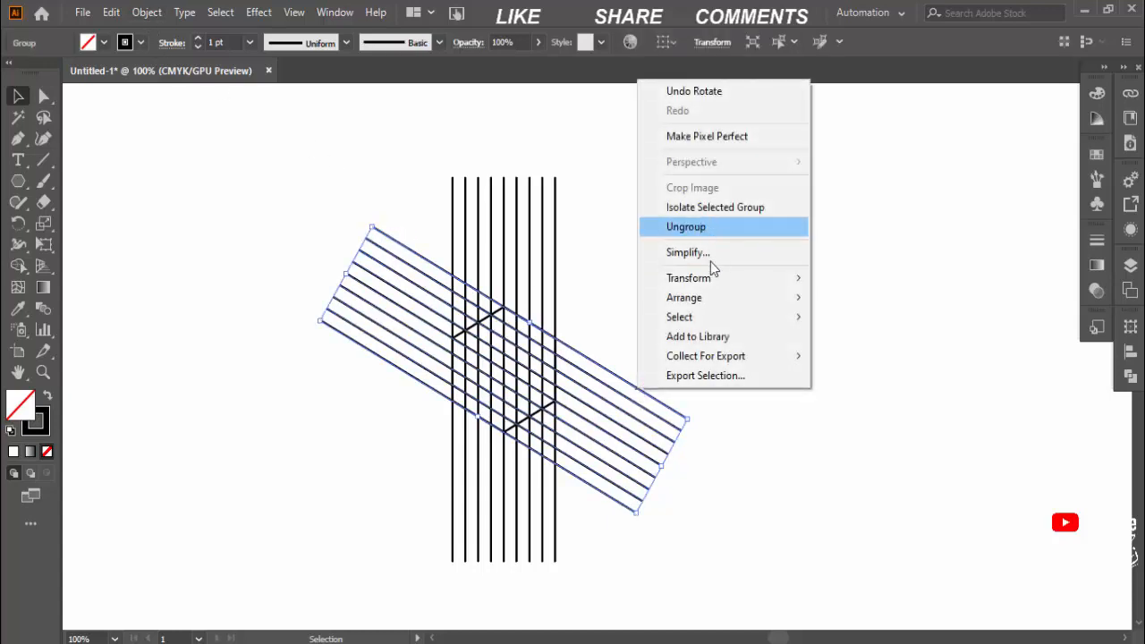
{"action": "mouse_move", "coordinate": [709, 278]}
{"action": "left_click", "coordinate": [853, 345]}
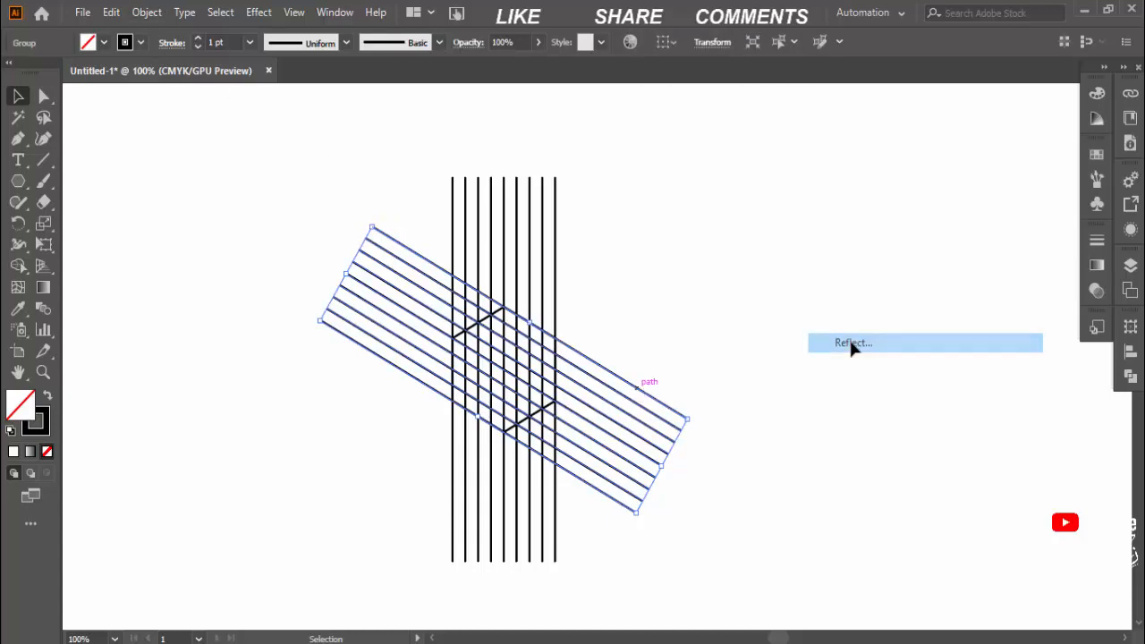
{"action": "left_click", "coordinate": [871, 436]}
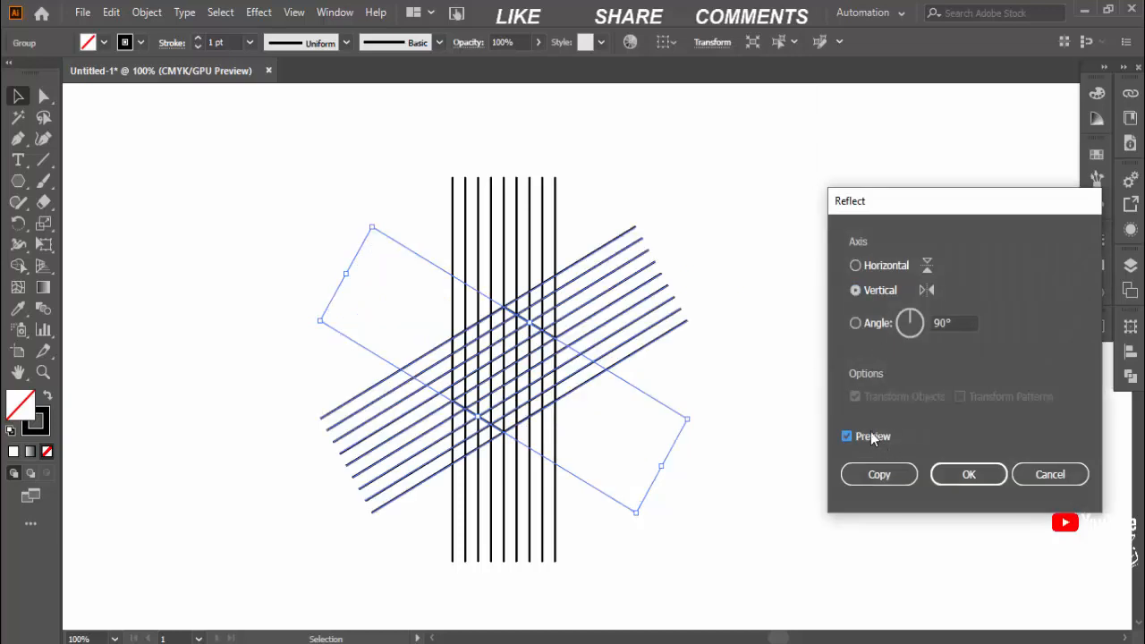
{"action": "left_click", "coordinate": [878, 475]}
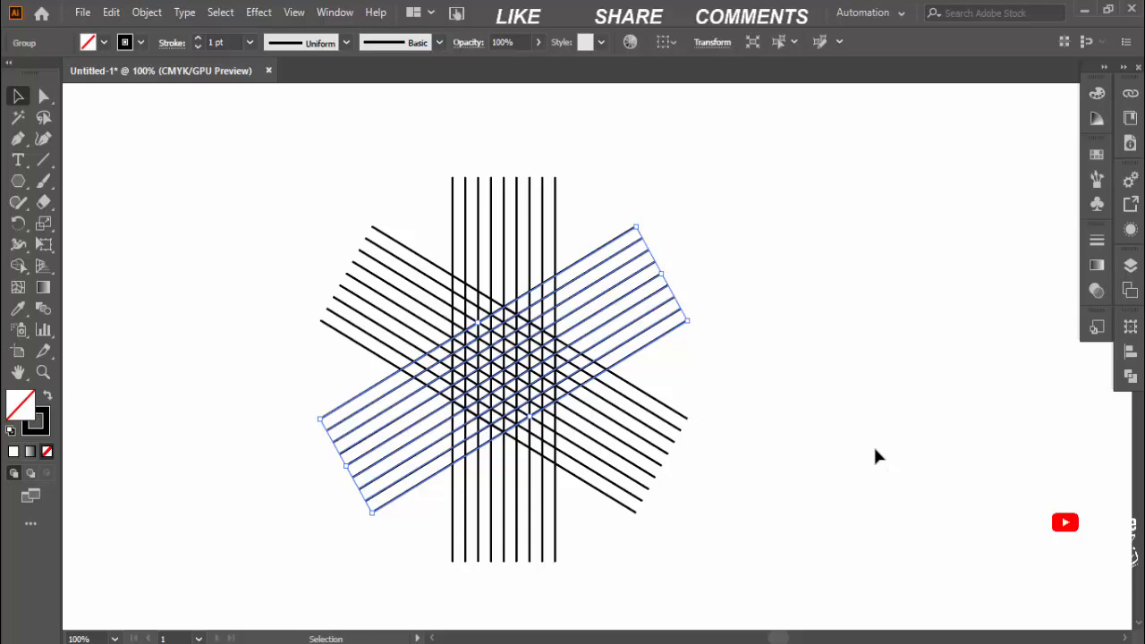
{"action": "left_click", "coordinate": [870, 421]}
Set the stroke weight of all the grid lines and the hexagon to 0.1 pt
{"action": "key", "text": "ctrl+plus"}
{"action": "key", "text": "ctrl+plus"}
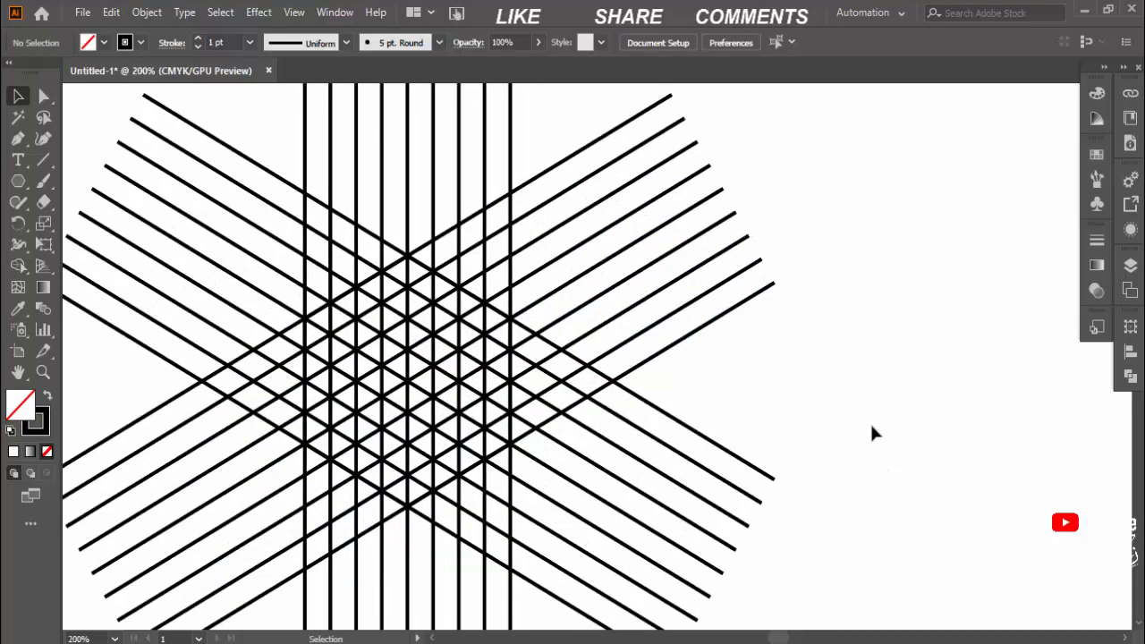
{"action": "left_click_drag", "start_coordinate": [873, 433], "coordinate": [1003, 459]}
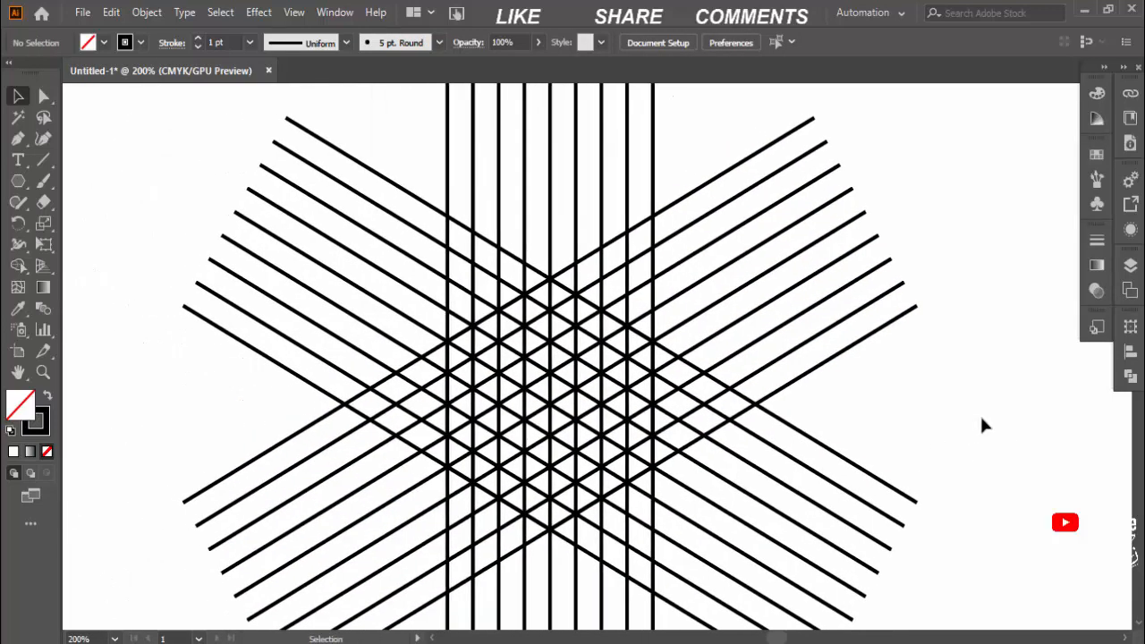
{"action": "left_click_drag", "start_coordinate": [982, 419], "coordinate": [978, 406]}
{"action": "key", "text": "ctrl+a"}
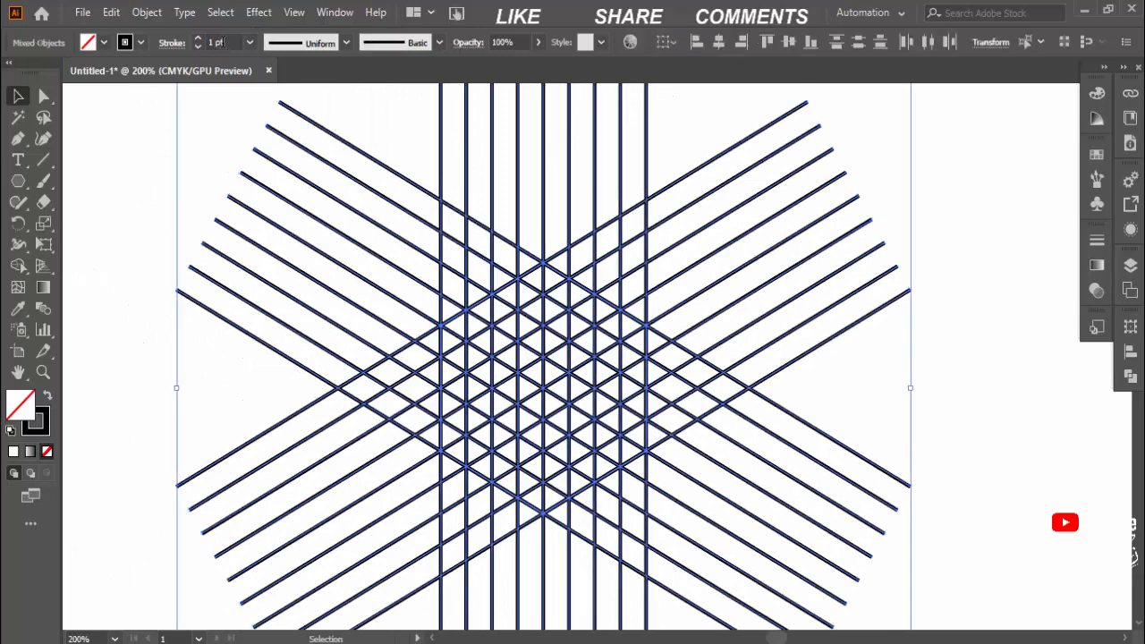
{"action": "left_click", "coordinate": [220, 42]}
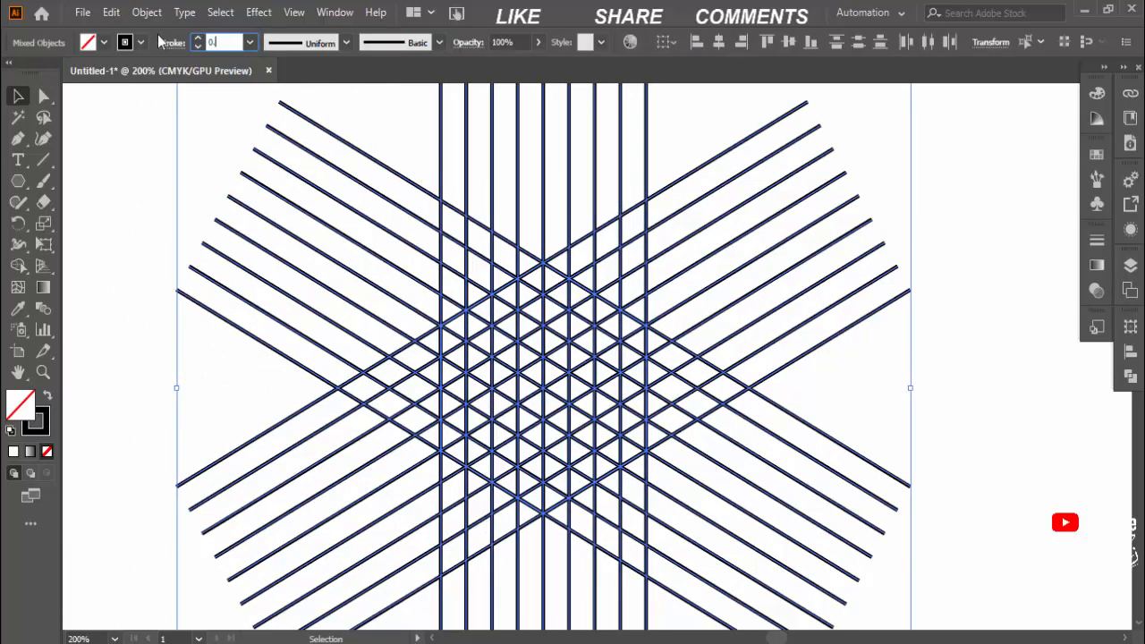
{"action": "key", "text": "Return"}
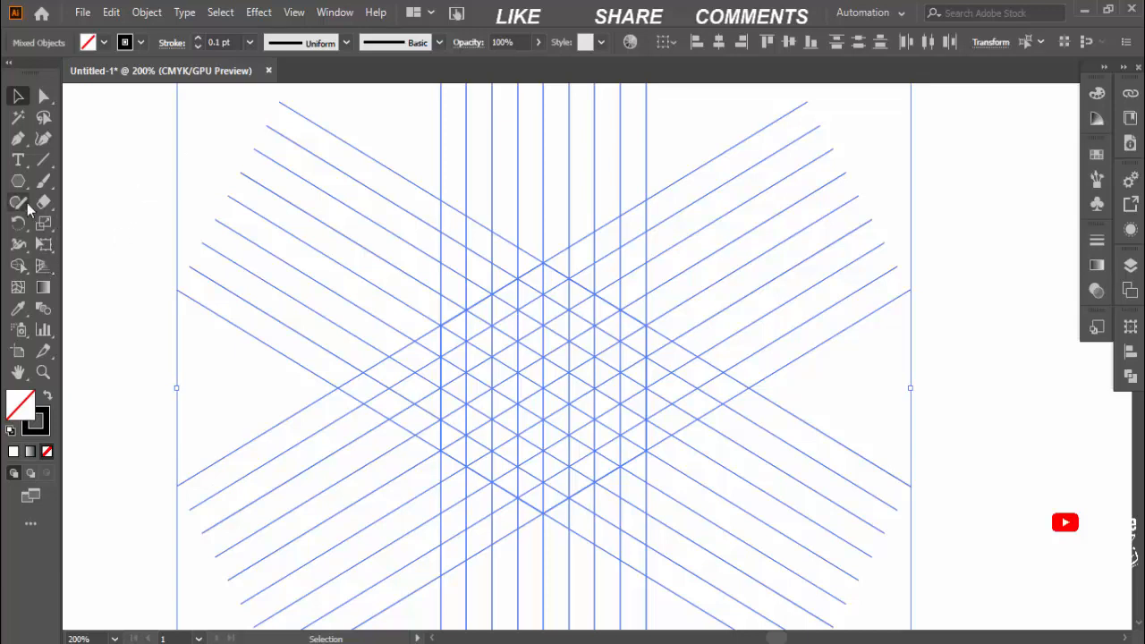
With the Shape Builder and a black fill, merge the grid cells in the hexagon's first and third columns into solid vertical bars
{"action": "left_click", "coordinate": [19, 264]}
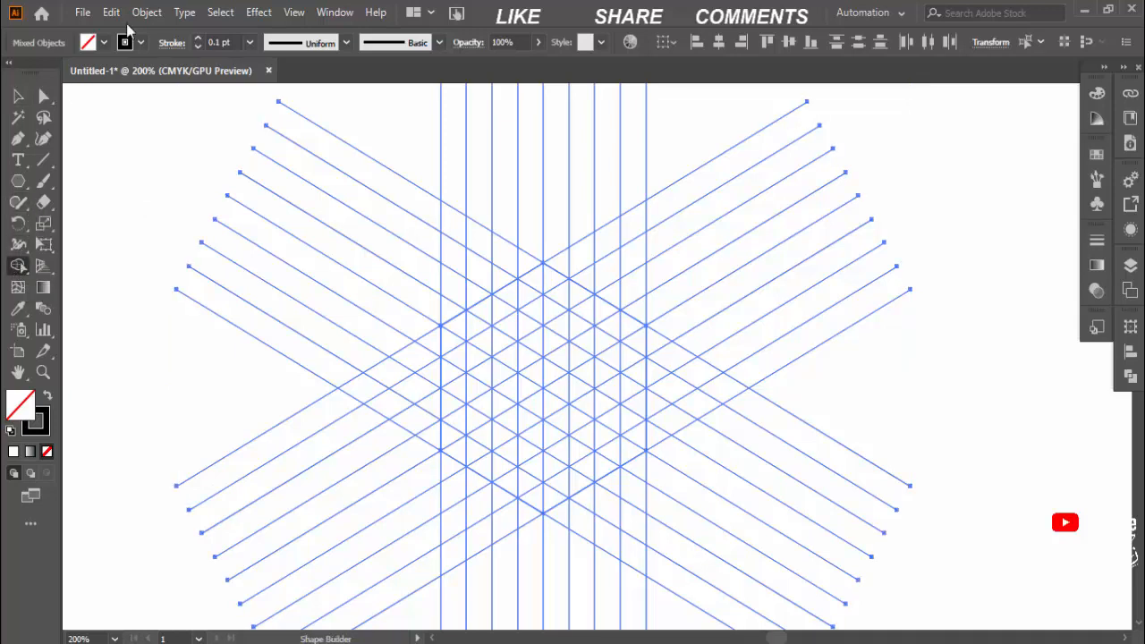
{"action": "left_click", "coordinate": [104, 42]}
{"action": "left_click", "coordinate": [47, 72]}
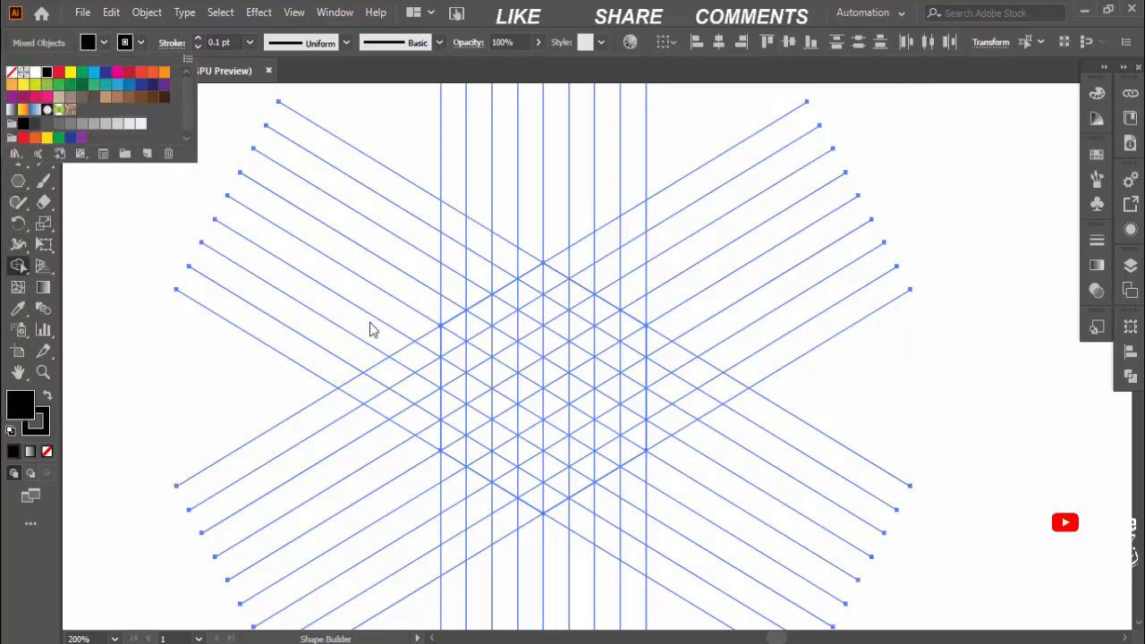
{"action": "left_click", "coordinate": [458, 338]}
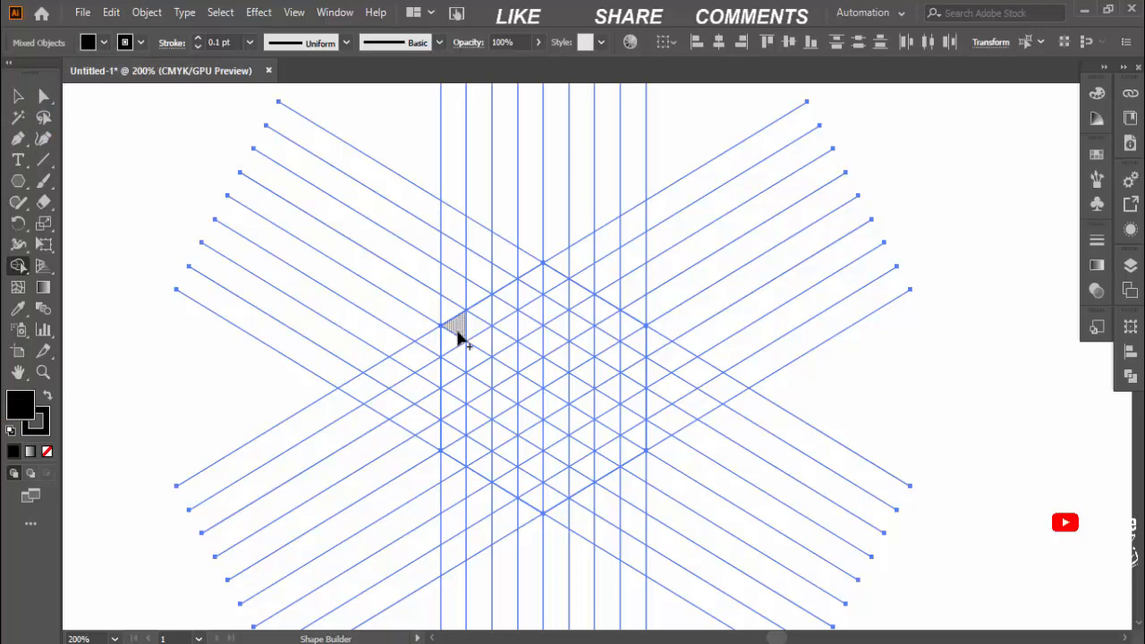
{"action": "left_click_drag", "start_coordinate": [456, 332], "coordinate": [456, 456]}
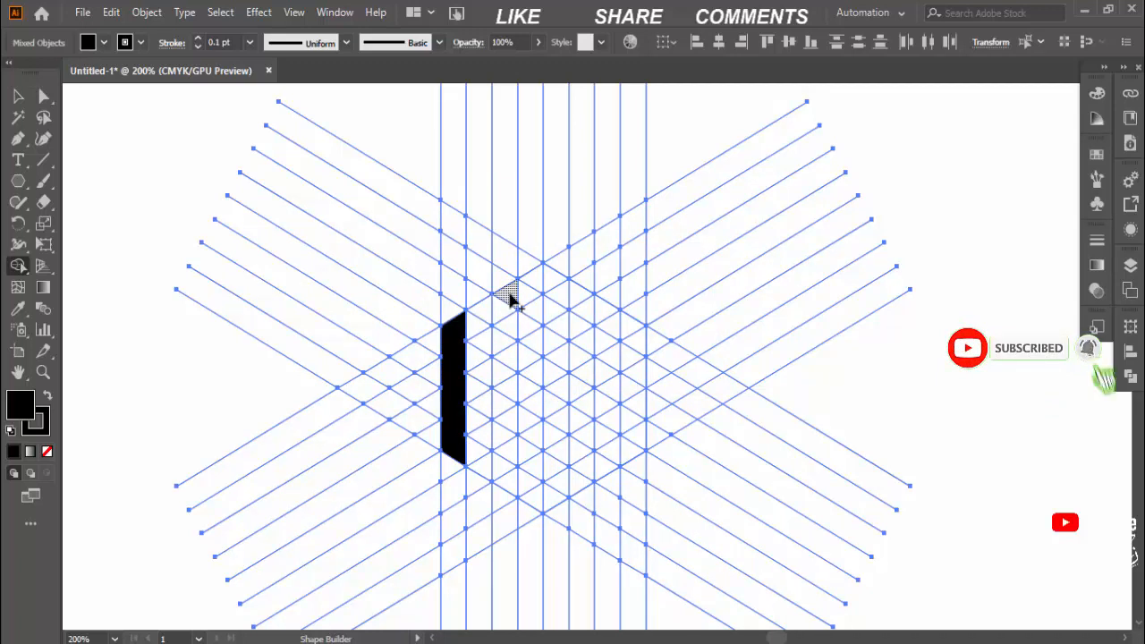
{"action": "left_click_drag", "start_coordinate": [509, 299], "coordinate": [507, 497]}
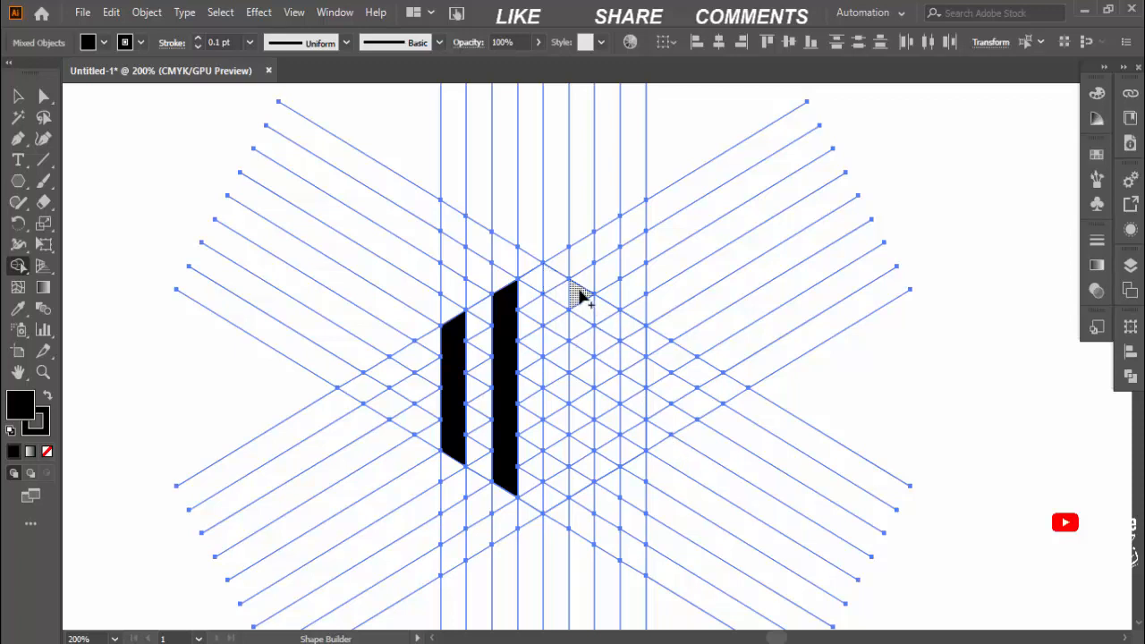
Merge the sixth and eighth columns into black bars and join each pair along the hexagon's lower edges, forming two mirrored U shapes
{"action": "left_click_drag", "start_coordinate": [580, 295], "coordinate": [582, 487]}
{"action": "left_click_drag", "start_coordinate": [629, 338], "coordinate": [629, 464]}
{"action": "left_click_drag", "start_coordinate": [517, 434], "coordinate": [473, 453]}
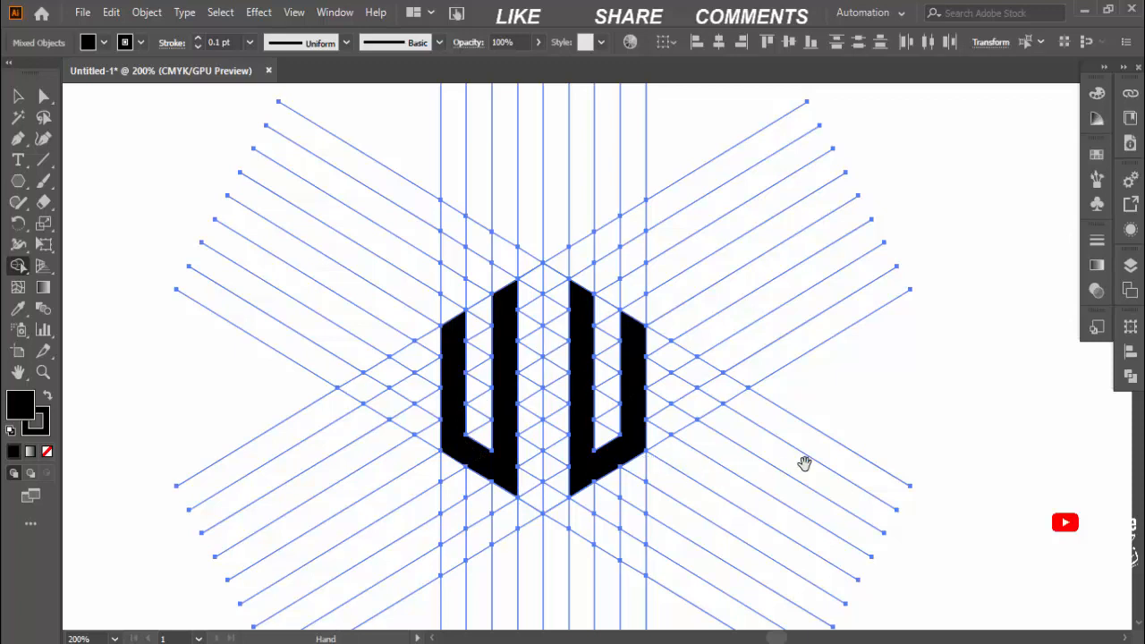
Ungroup the artwork that contains the black shapes and grid lines, then clear the selection
{"action": "left_click_drag", "start_coordinate": [782, 473], "coordinate": [931, 461]}
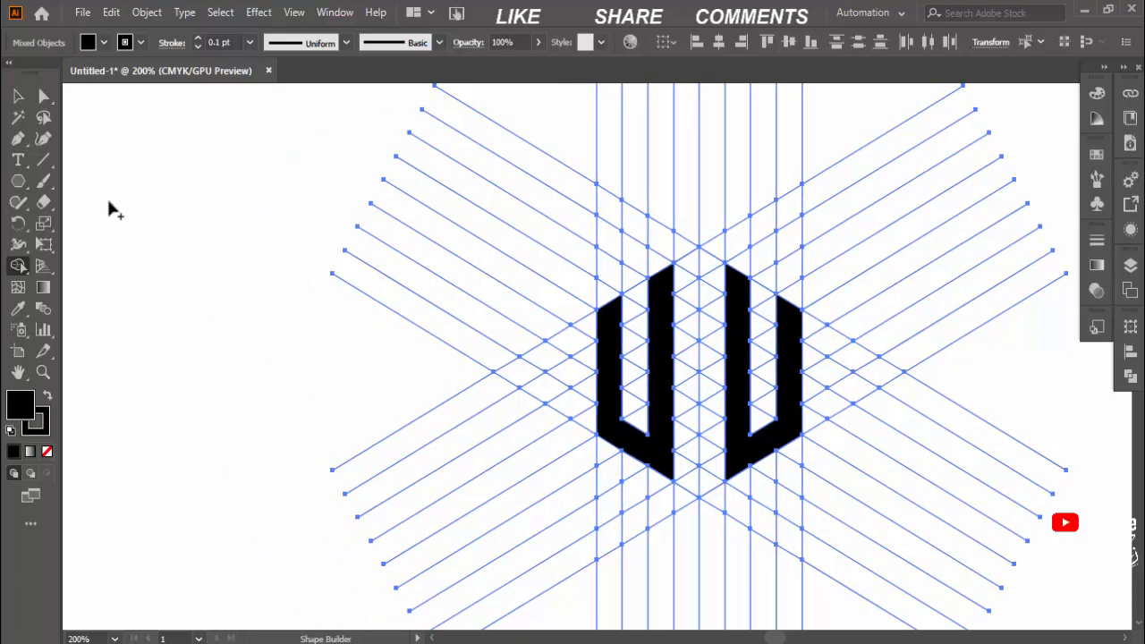
{"action": "key", "text": "v"}
{"action": "left_click", "coordinate": [291, 295]}
{"action": "left_click", "coordinate": [666, 456]}
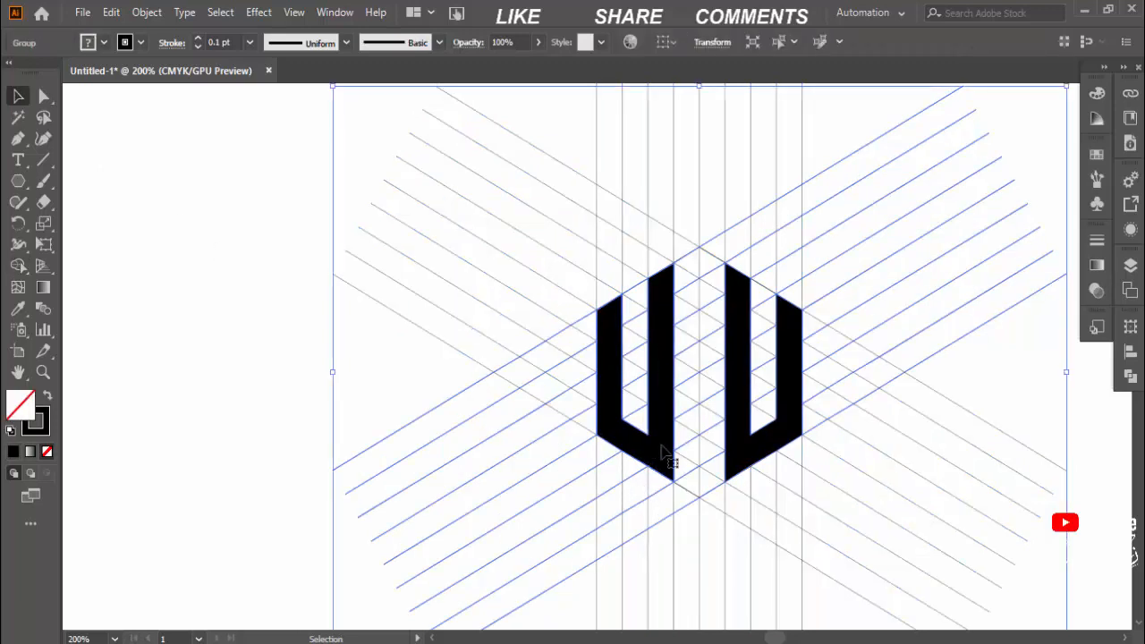
{"action": "right_click", "coordinate": [667, 456]}
{"action": "left_click", "coordinate": [710, 289]}
{"action": "left_click", "coordinate": [392, 266]}
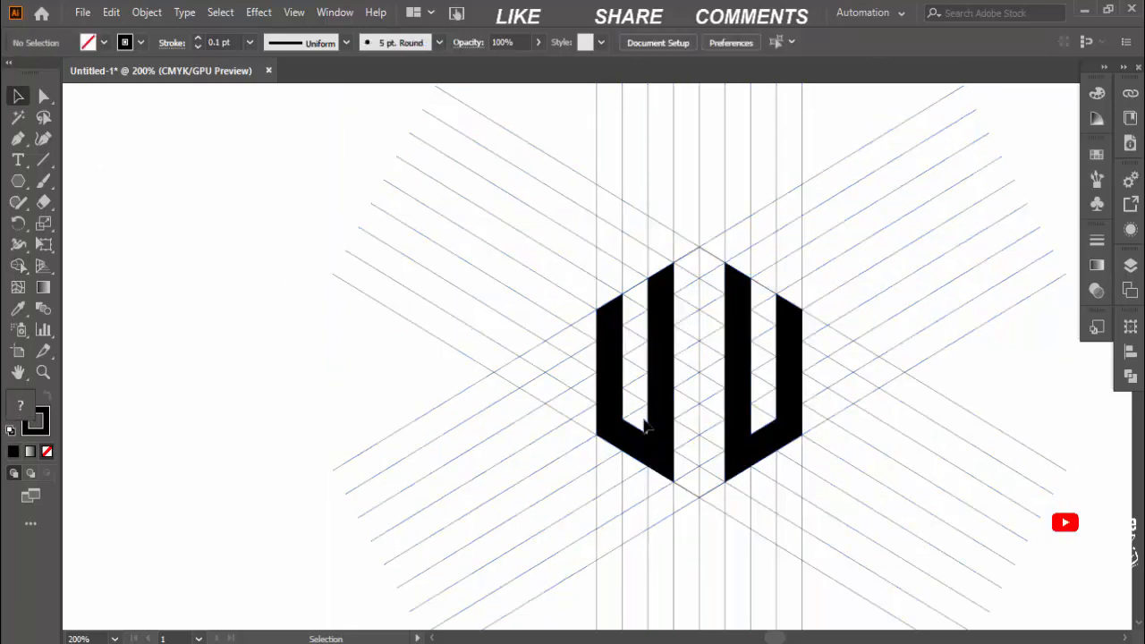
Move the two black U shapes together off the grid and delete the leftover grid lines
{"action": "left_click", "coordinate": [644, 428]}
{"action": "left_click", "coordinate": [761, 467], "text": "shift"}
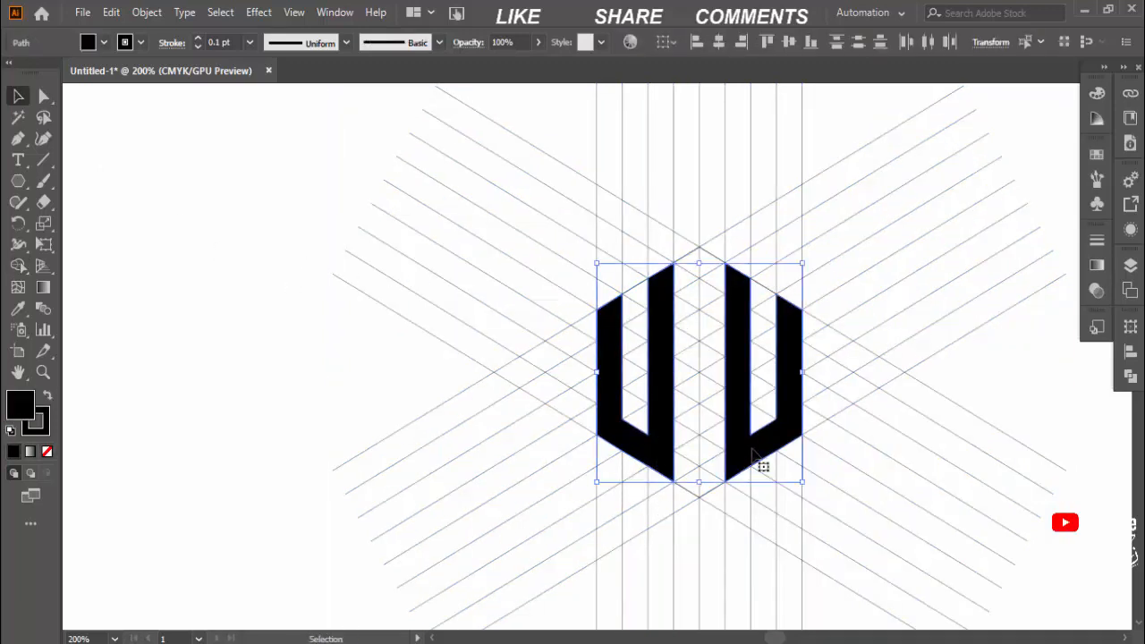
{"action": "left_click_drag", "start_coordinate": [761, 468], "coordinate": [208, 394]}
{"action": "left_click_drag", "start_coordinate": [334, 136], "coordinate": [1045, 560]}
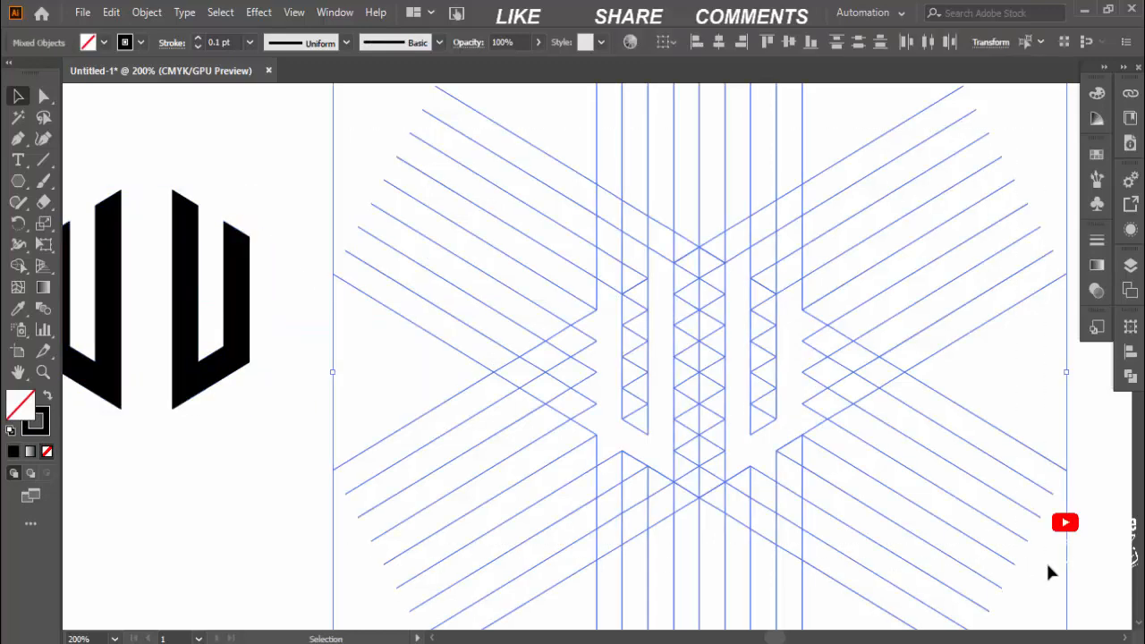
{"action": "key", "text": "Delete"}
Enlarge the two black U shapes together to fill much of the artboard and place them near its center
{"action": "left_click_drag", "start_coordinate": [559, 390], "coordinate": [884, 401]}
{"action": "key", "text": "ctrl+minus"}
{"action": "left_click_drag", "start_coordinate": [805, 370], "coordinate": [855, 353]}
{"action": "key", "text": "ctrl+a"}
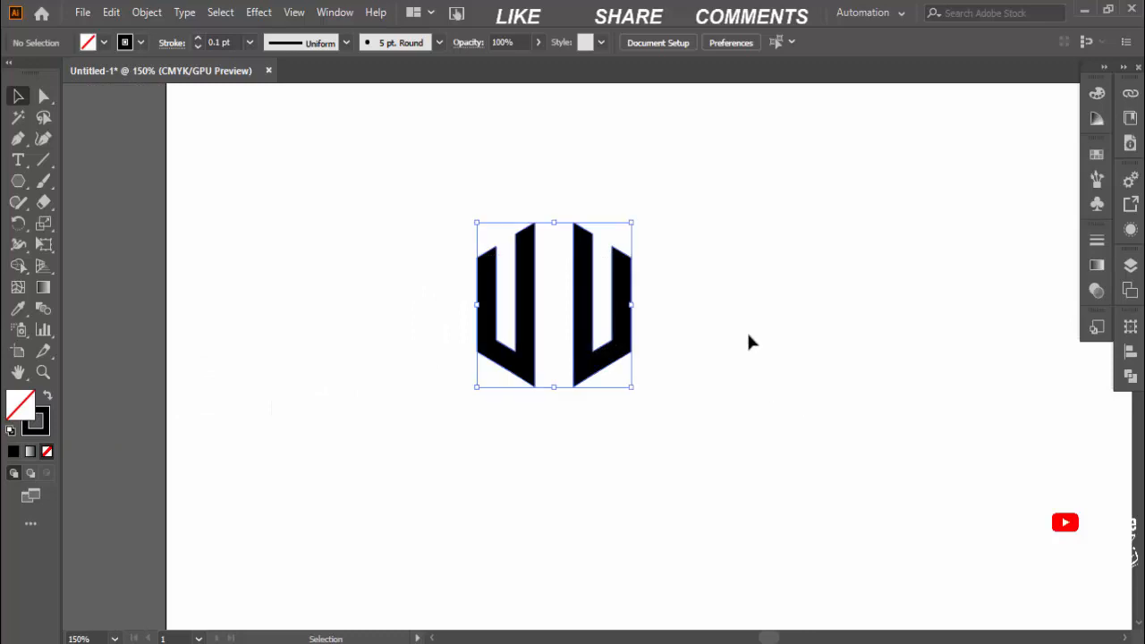
{"action": "key", "text": "ctrl+minus"}
{"action": "key", "text": "ctrl+minus"}
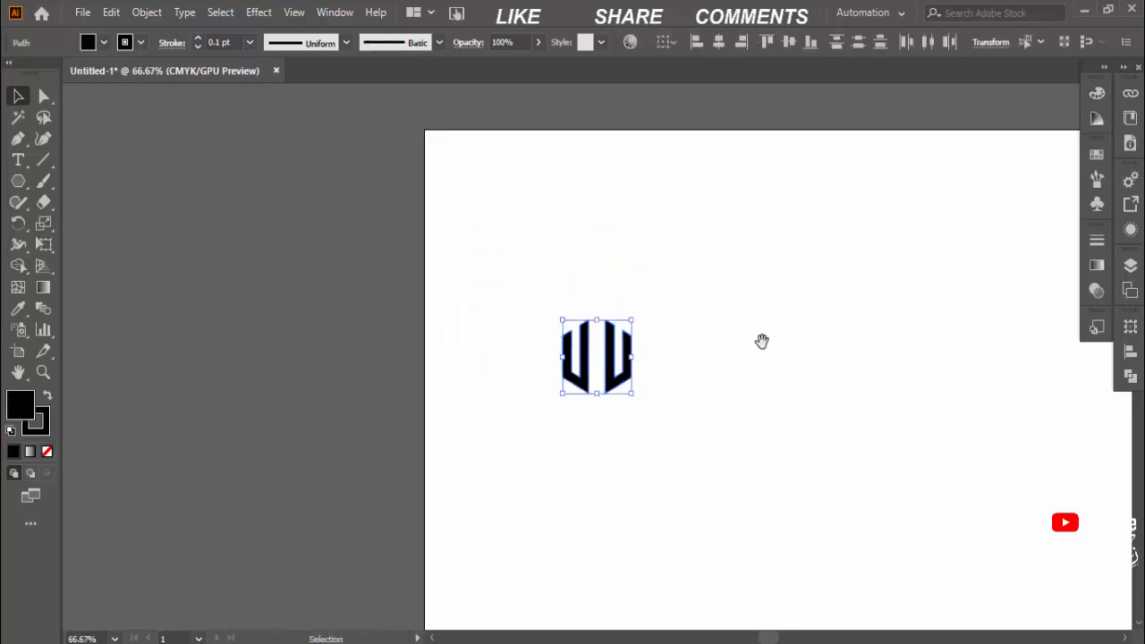
{"action": "left_click_drag", "start_coordinate": [761, 340], "coordinate": [525, 319]}
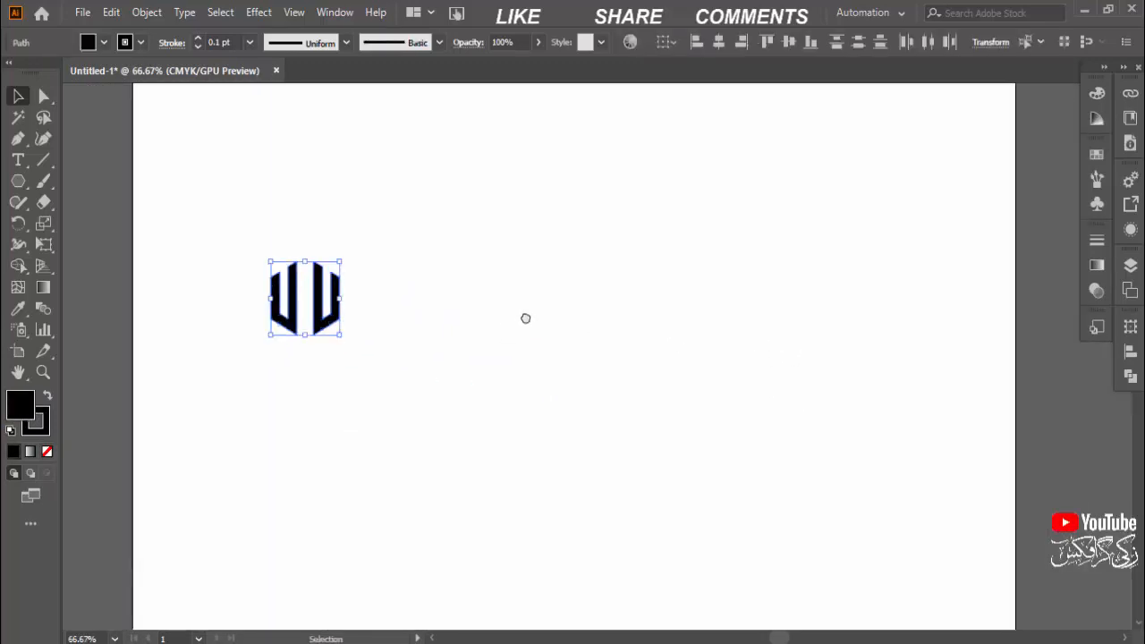
{"action": "key", "text": "ctrl+minus"}
{"action": "left_click_drag", "start_coordinate": [956, 601], "coordinate": [720, 445]}
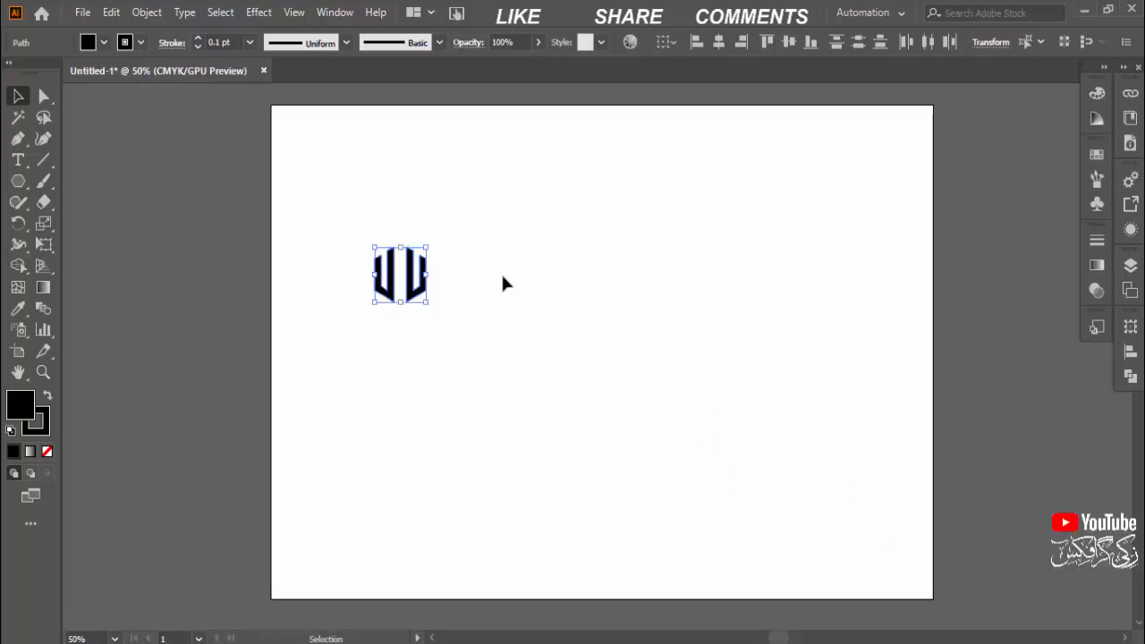
{"action": "left_click_drag", "start_coordinate": [426, 245], "coordinate": [539, 125]}
{"action": "left_click_drag", "start_coordinate": [507, 283], "coordinate": [708, 336]}
{"action": "left_click_drag", "start_coordinate": [748, 179], "coordinate": [761, 190]}
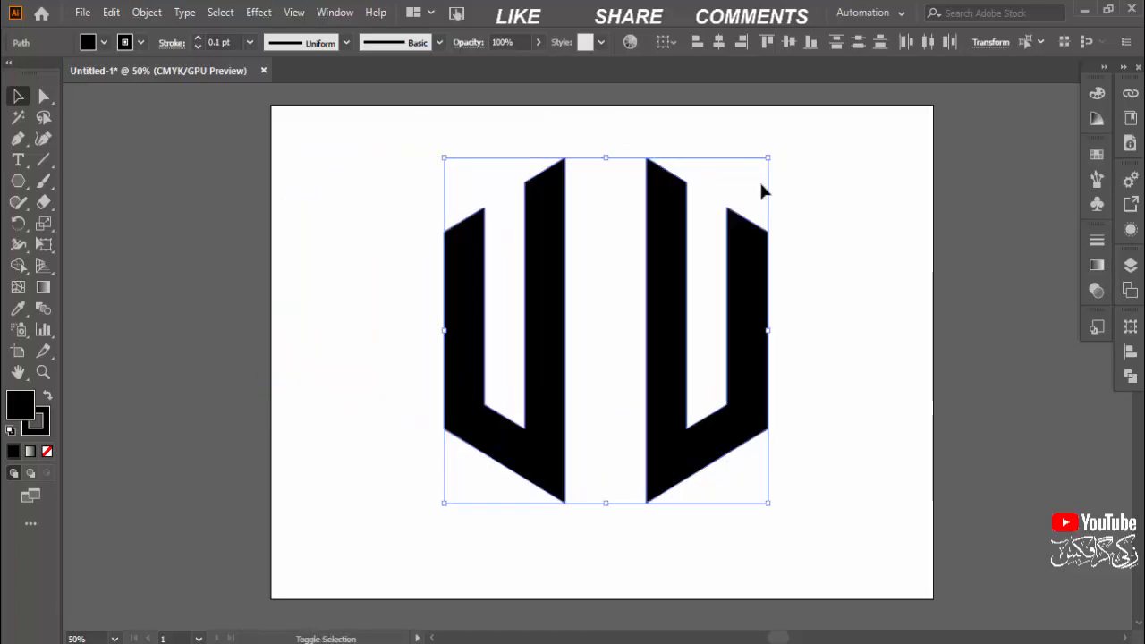
Select both U shapes and increase their stroke weight to 6 pt
{"action": "left_click", "coordinate": [827, 222]}
{"action": "left_click_drag", "start_coordinate": [360, 222], "coordinate": [784, 351]}
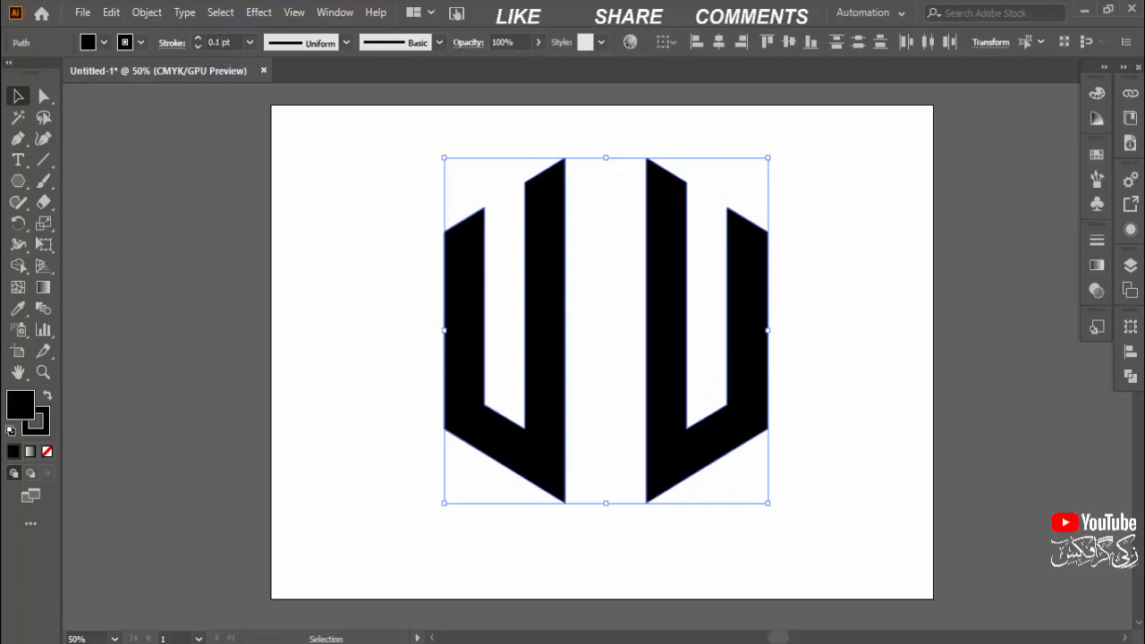
{"action": "left_click", "coordinate": [201, 42]}
{"action": "key", "text": "Up"}
{"action": "key", "text": "Up"}
{"action": "key", "text": "Up"}
{"action": "key", "text": "Up"}
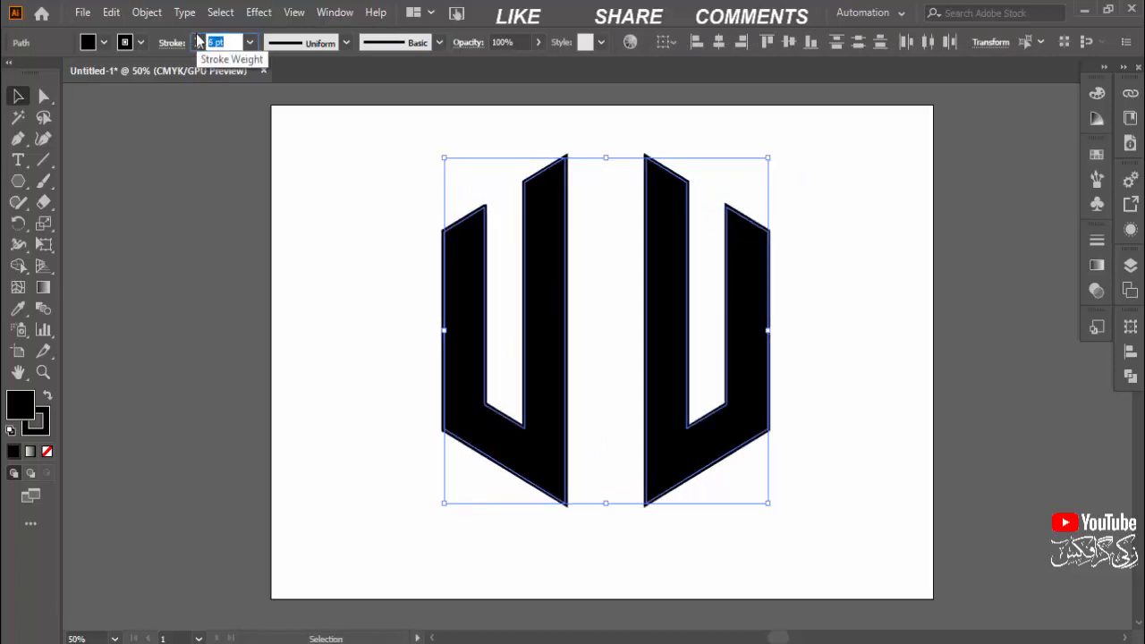
{"action": "left_click", "coordinate": [886, 268]}
{"action": "left_click", "coordinate": [761, 314]}
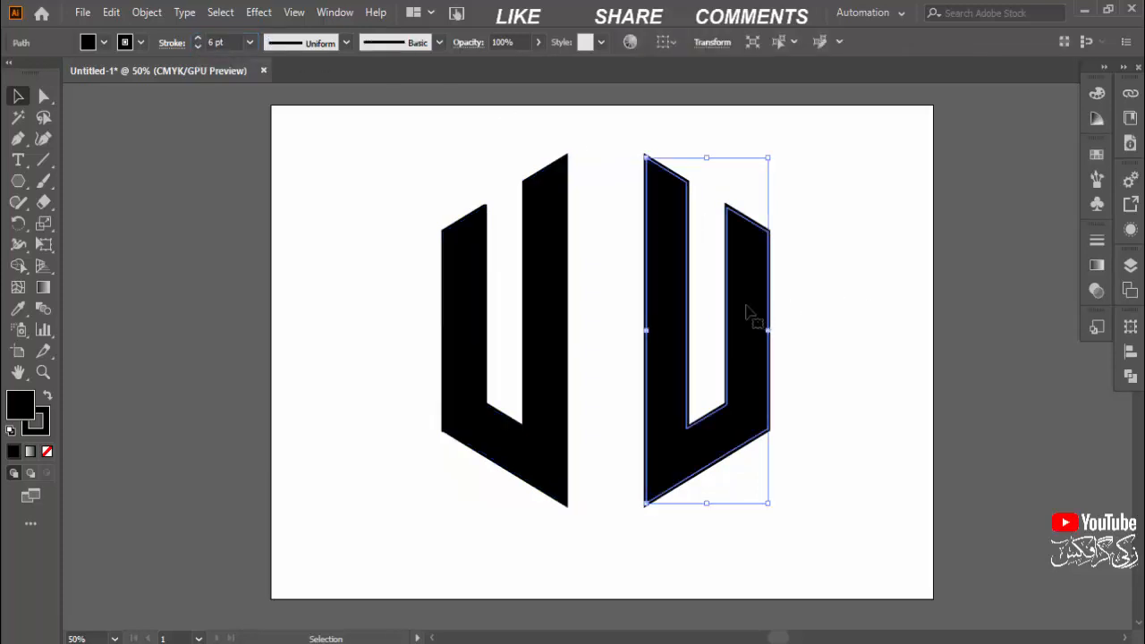
{"action": "double_click", "coordinate": [751, 313]}
{"action": "left_click", "coordinate": [271, 96]}
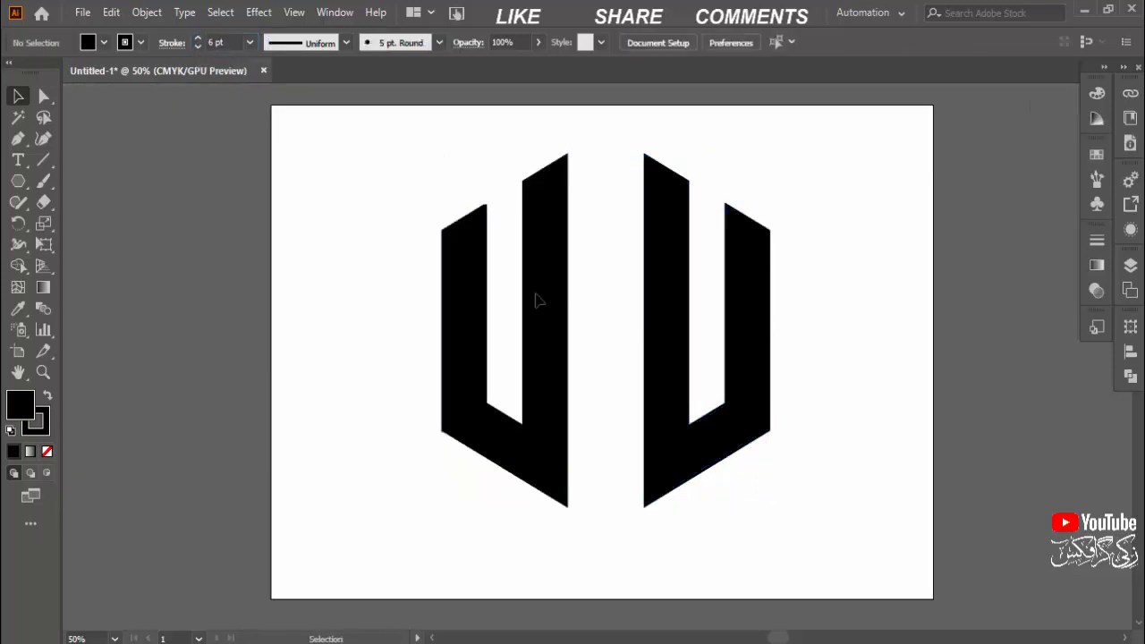
Nudge the right U shape horizontally toward the left one until only a narrow gap separates them, then clear the selection
{"action": "left_click", "coordinate": [752, 403]}
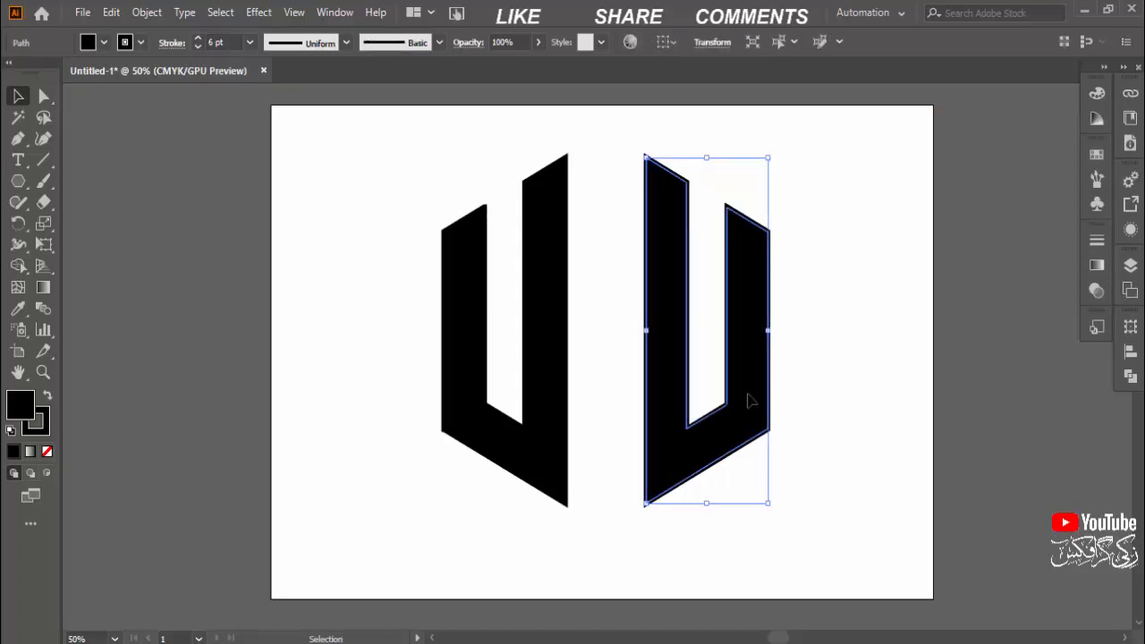
{"action": "key", "text": "Left"}
{"action": "key", "text": "Left"}
{"action": "key", "text": "Left"}
{"action": "key", "text": "Left"}
{"action": "key", "text": "Left"}
{"action": "key", "text": "Left"}
{"action": "key", "text": "Left"}
{"action": "key", "text": "Left"}
{"action": "key", "text": "Left"}
{"action": "key", "text": "Left"}
{"action": "key", "text": "Left"}
{"action": "key", "text": "Left"}
{"action": "key", "text": "Left"}
{"action": "key", "text": "Left"}
{"action": "key", "text": "Left"}
{"action": "key", "text": "Left"}
{"action": "key", "text": "Left"}
{"action": "key", "text": "Left"}
{"action": "key", "text": "Left"}
{"action": "key", "text": "Left"}
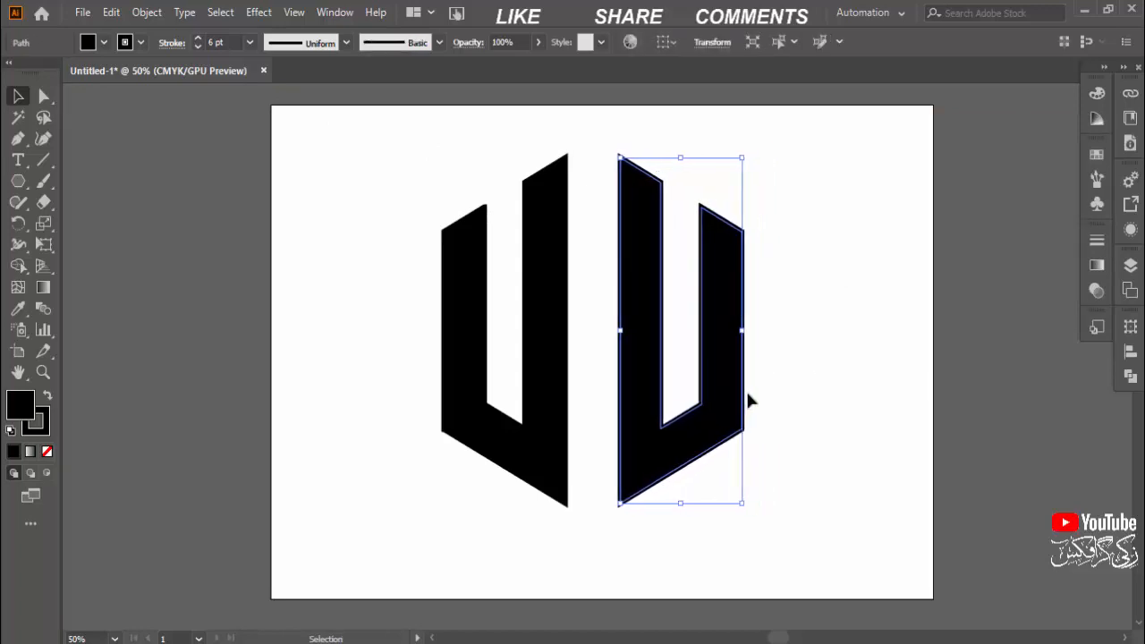
{"action": "key", "text": "Left"}
{"action": "key", "text": "Left"}
{"action": "key", "text": "Left"}
{"action": "key", "text": "Left"}
{"action": "key", "text": "Left"}
{"action": "key", "text": "Left"}
{"action": "key", "text": "Left"}
{"action": "key", "text": "Left"}
{"action": "key", "text": "Left"}
{"action": "key", "text": "Left"}
{"action": "key", "text": "Left"}
{"action": "key", "text": "Left"}
{"action": "key", "text": "Left"}
{"action": "key", "text": "Left"}
{"action": "key", "text": "Left"}
{"action": "key", "text": "Left"}
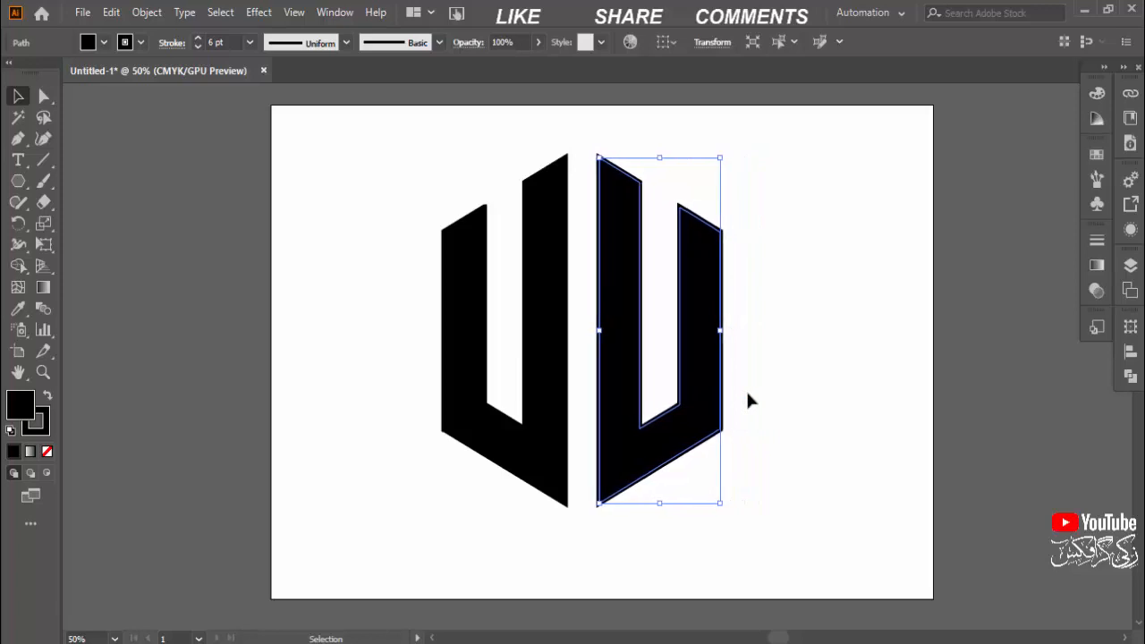
{"action": "key", "text": "Left"}
{"action": "key", "text": "Left"}
{"action": "key", "text": "Left"}
{"action": "key", "text": "Left"}
{"action": "key", "text": "Left"}
{"action": "key", "text": "Left"}
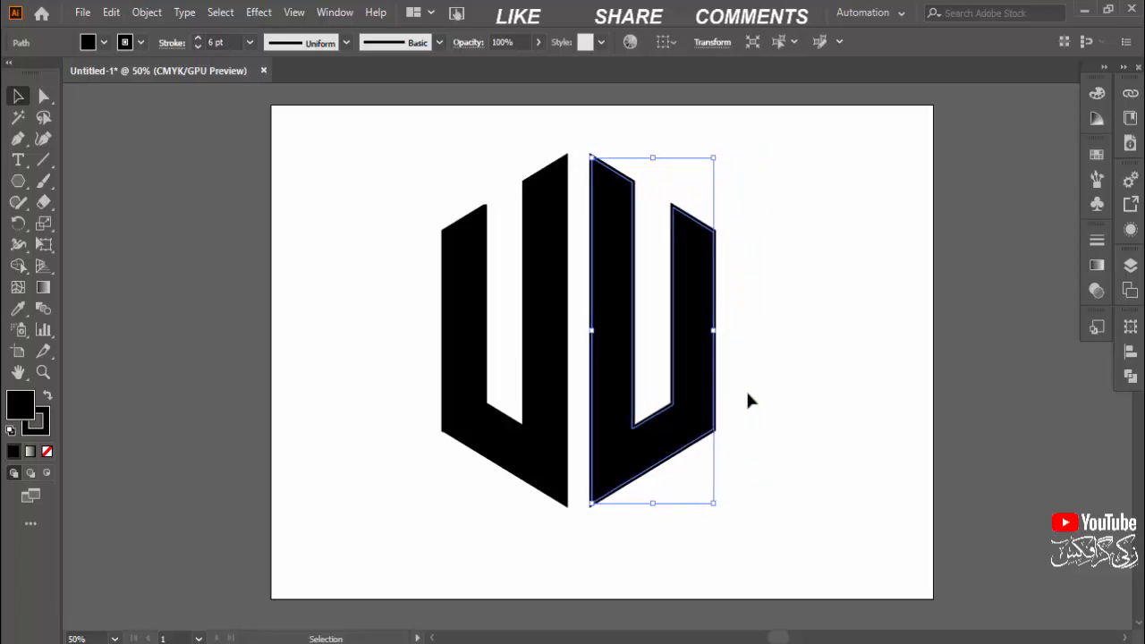
{"action": "left_click", "coordinate": [825, 382]}
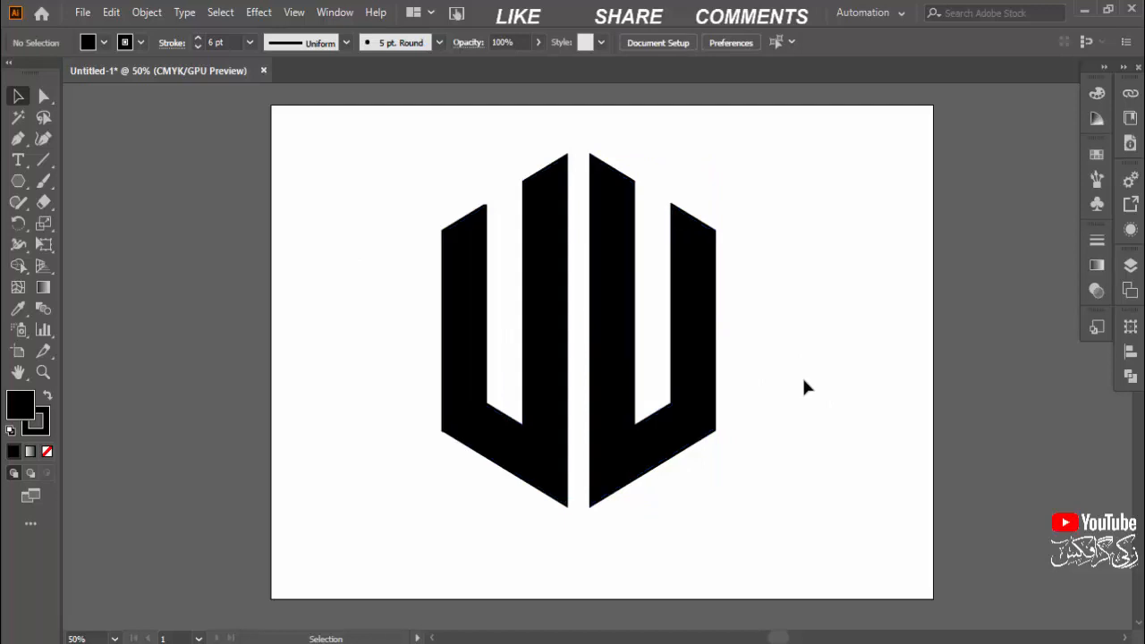
Group the two U shapes and move the group slightly up to make room beneath it on the artboard
{"action": "left_click_drag", "start_coordinate": [402, 263], "coordinate": [826, 451]}
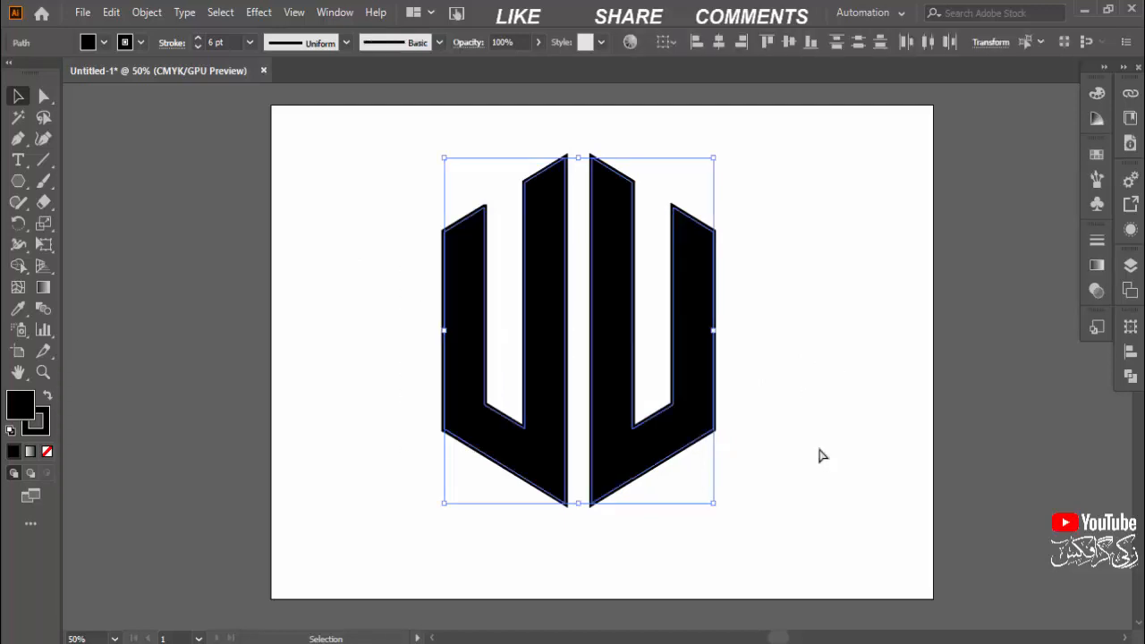
{"action": "key", "text": "ctrl+g"}
{"action": "left_click", "coordinate": [734, 394]}
{"action": "left_click", "coordinate": [694, 375]}
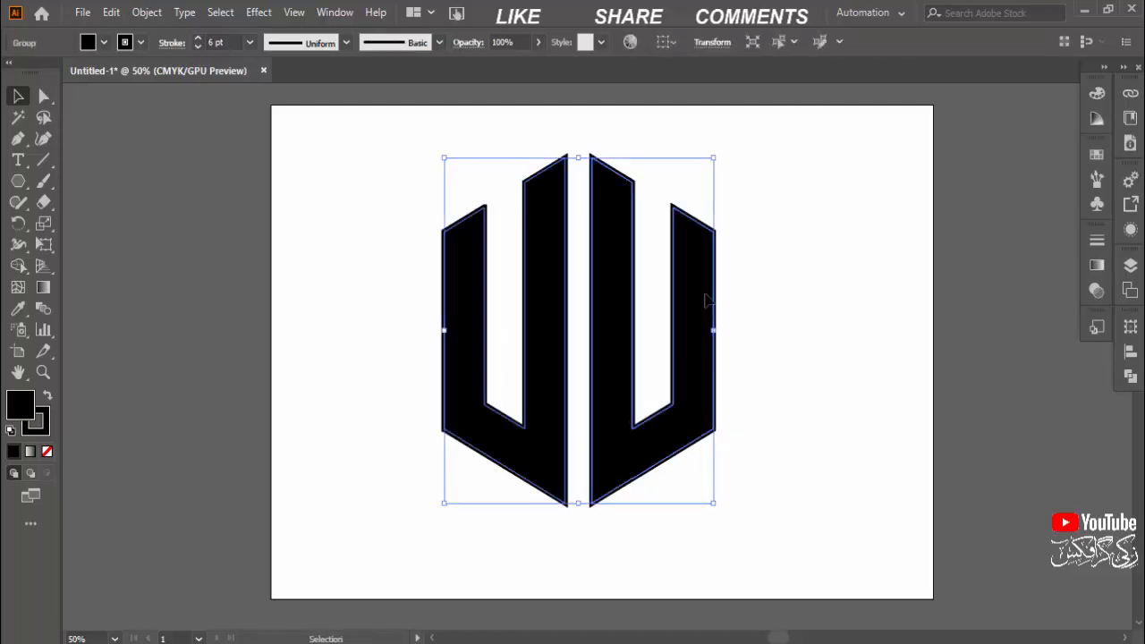
{"action": "left_click_drag", "start_coordinate": [704, 296], "coordinate": [705, 266]}
{"action": "left_click", "coordinate": [820, 291]}
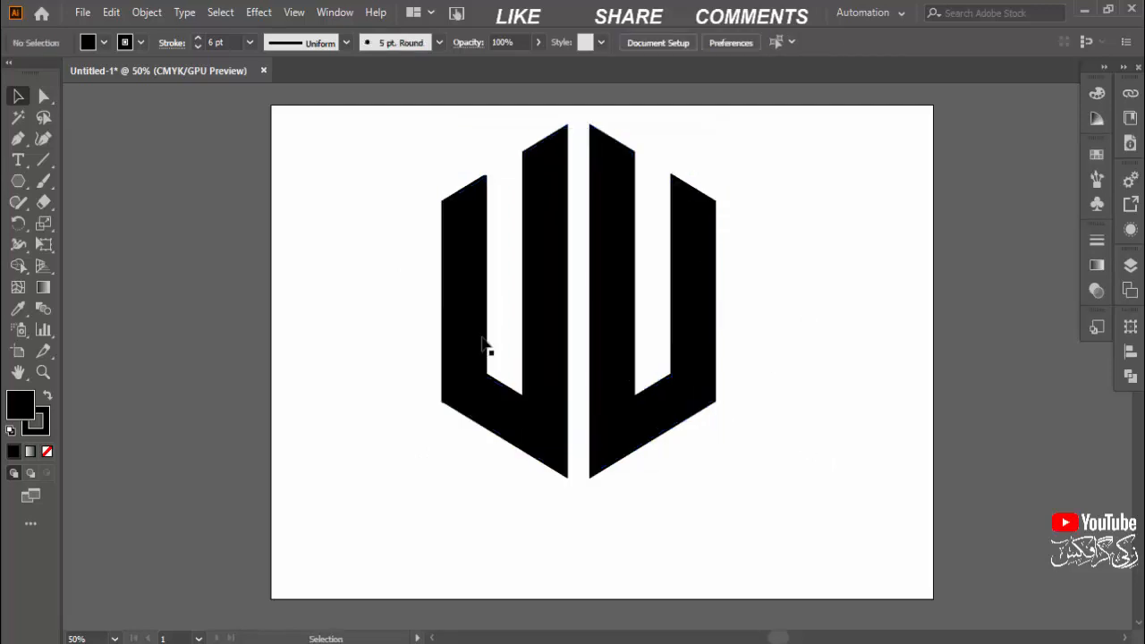
Draw a wide, flat black ellipse below the U shapes with the Ellipse tool and move it roughly under their middle
{"action": "left_click_drag", "start_coordinate": [26, 184], "coordinate": [87, 224]}
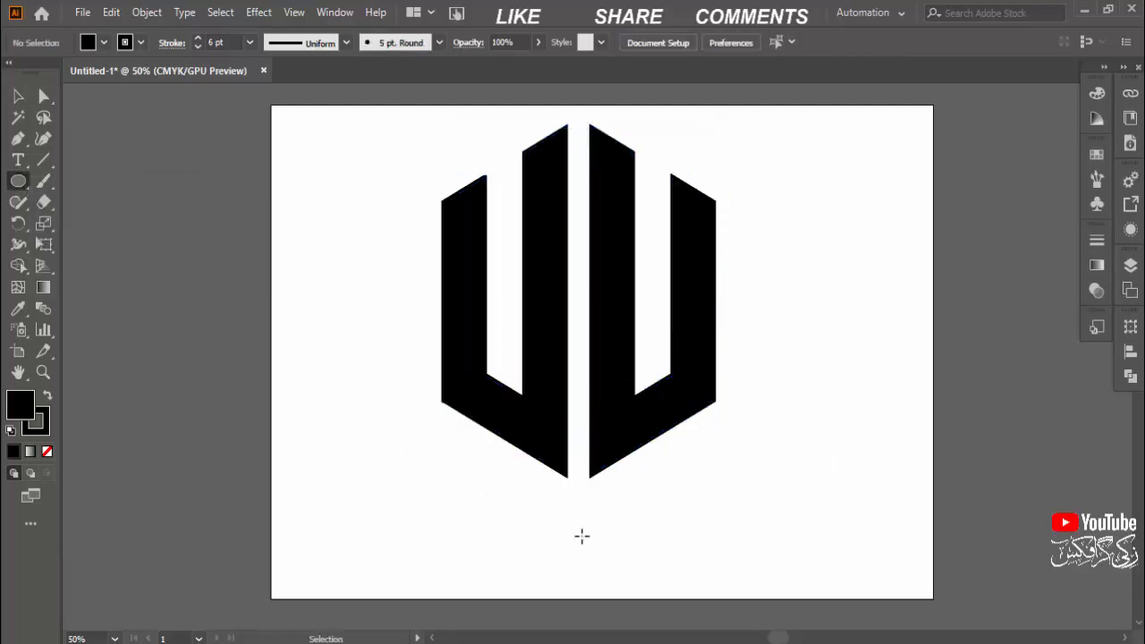
{"action": "left_click_drag", "start_coordinate": [511, 513], "coordinate": [723, 562]}
{"action": "key", "text": "v"}
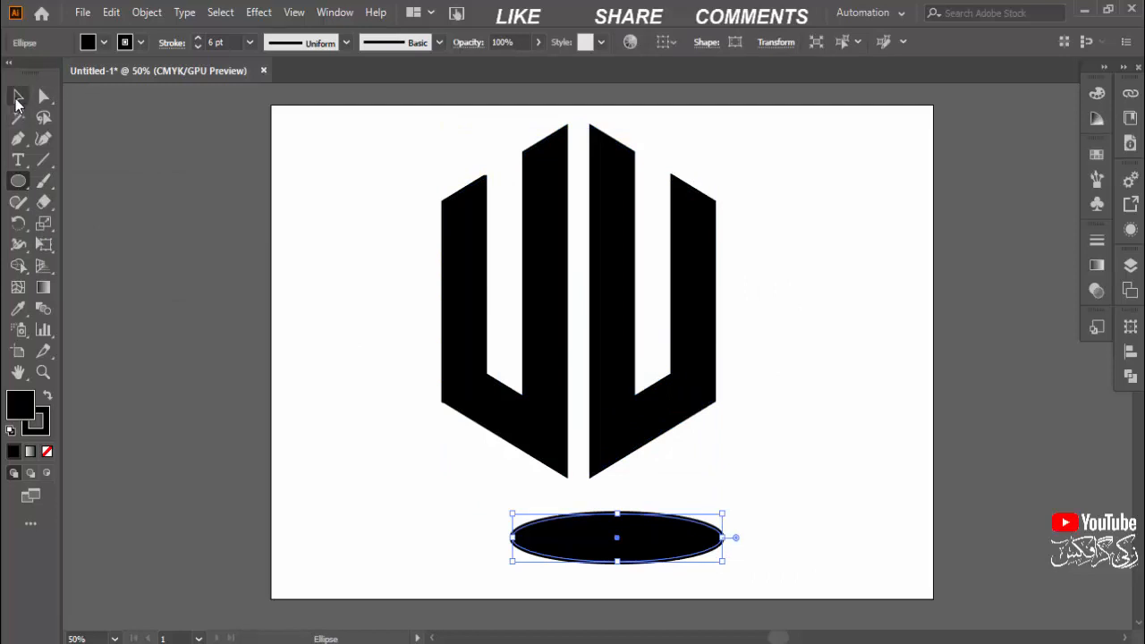
{"action": "left_click_drag", "start_coordinate": [631, 559], "coordinate": [584, 549]}
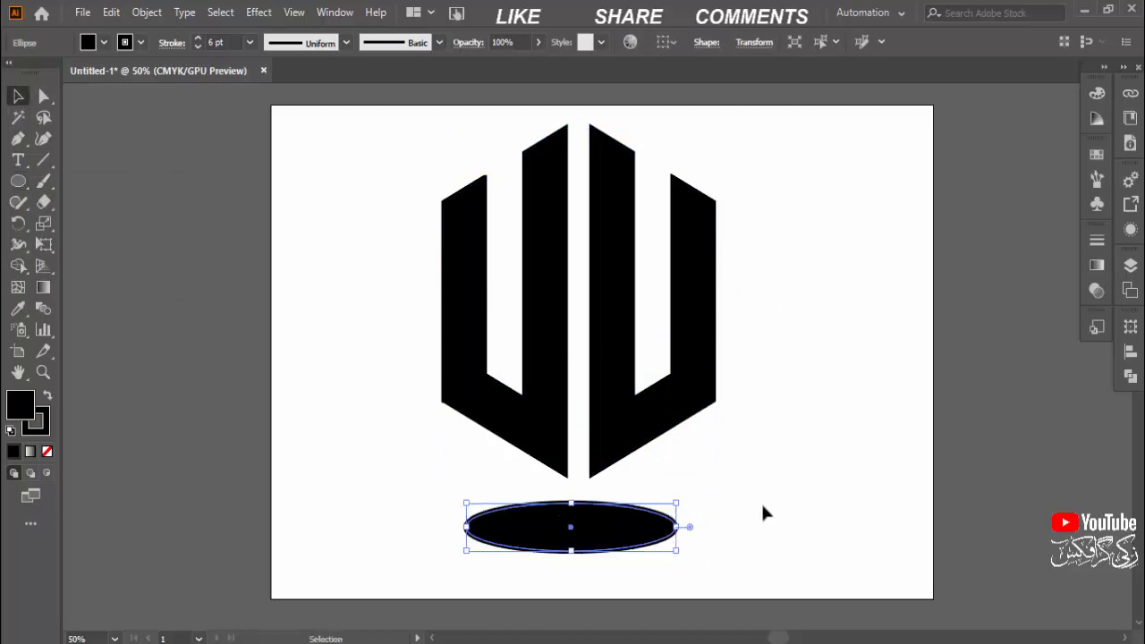
Align the ellipse and the U-shape group to each other by their horizontal centers, then clear the selection
{"action": "left_click", "coordinate": [423, 458]}
{"action": "left_click_drag", "start_coordinate": [402, 439], "coordinate": [734, 559]}
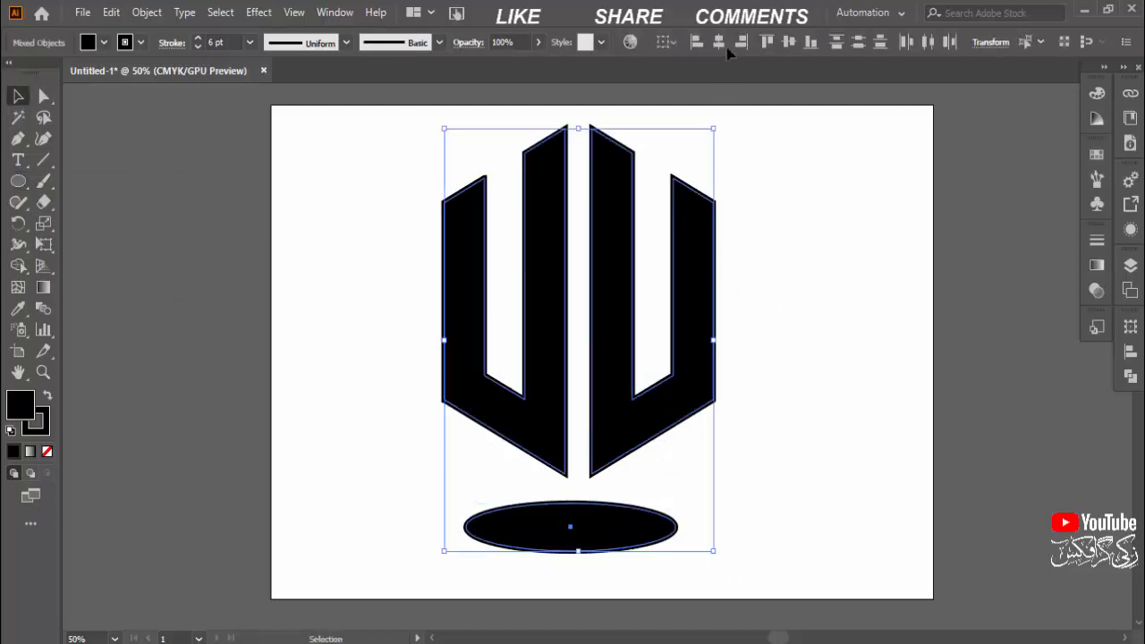
{"action": "left_click", "coordinate": [677, 497]}
Apply a Feather effect with an 11.29 mm radius to the ellipse, with the preview enabled, to make a soft shadow
{"action": "left_click", "coordinate": [644, 528]}
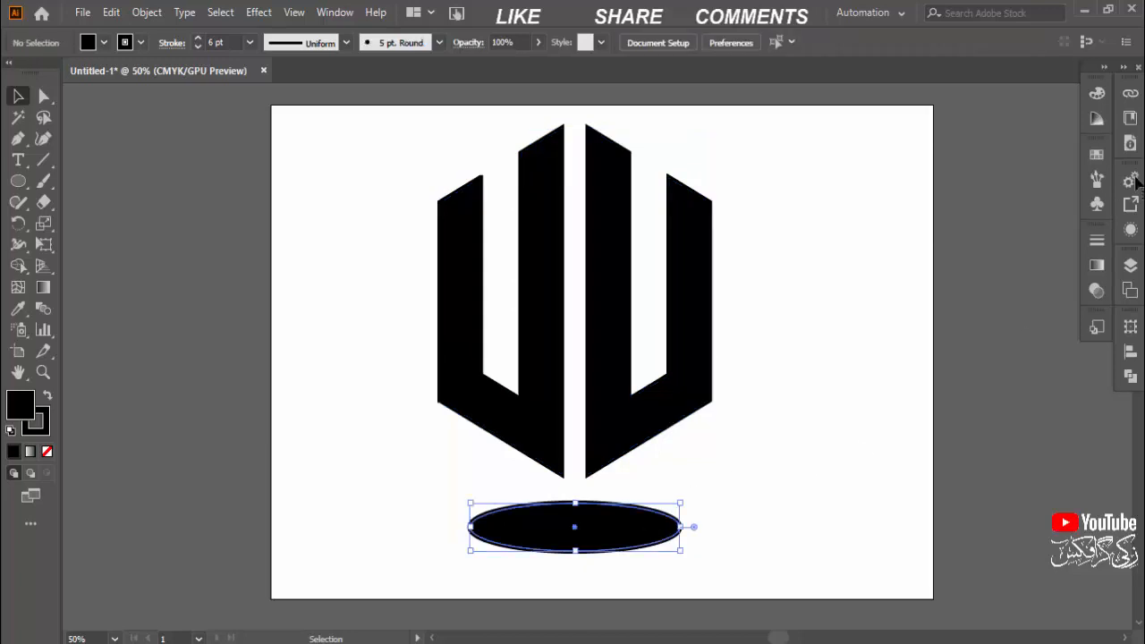
{"action": "left_click", "coordinate": [1130, 230]}
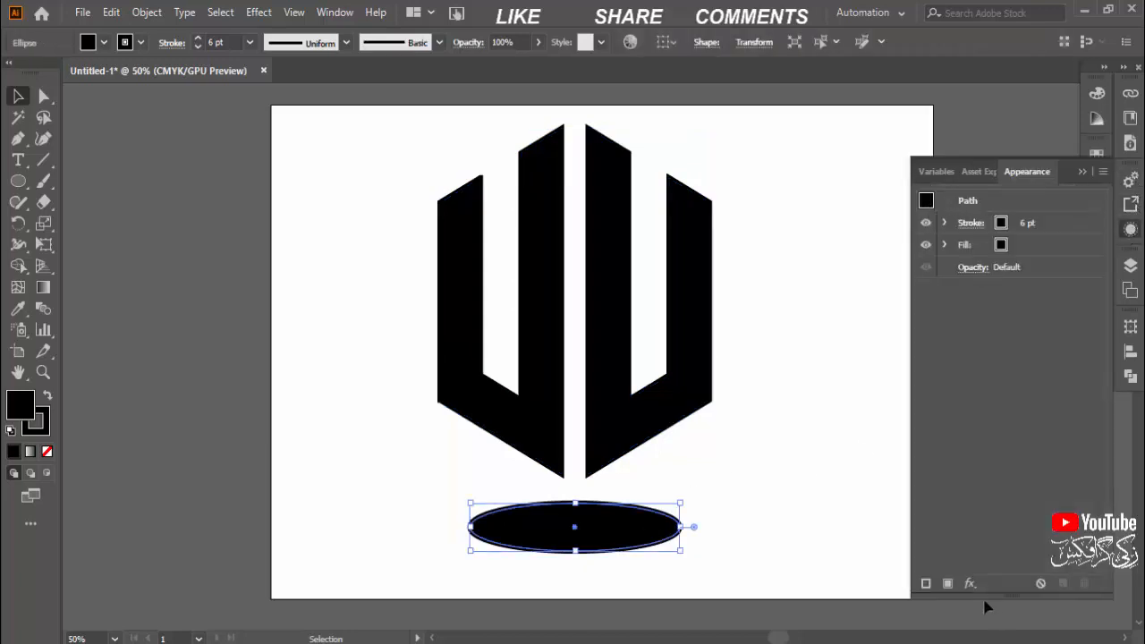
{"action": "left_click", "coordinate": [968, 583]}
{"action": "mouse_move", "coordinate": [1002, 302]}
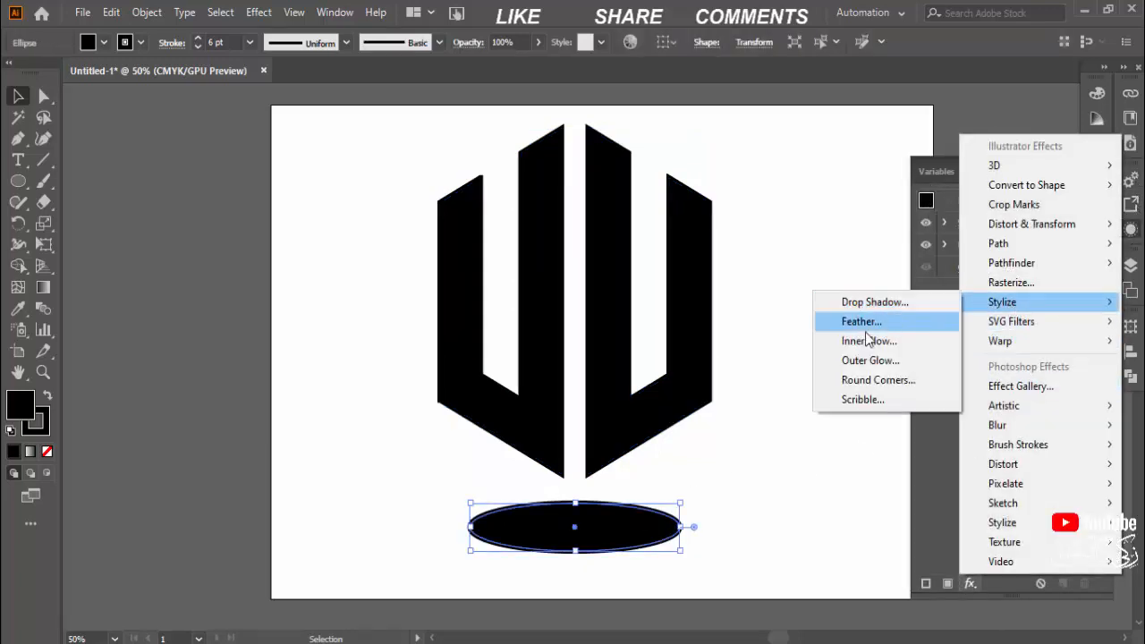
{"action": "left_click", "coordinate": [863, 322]}
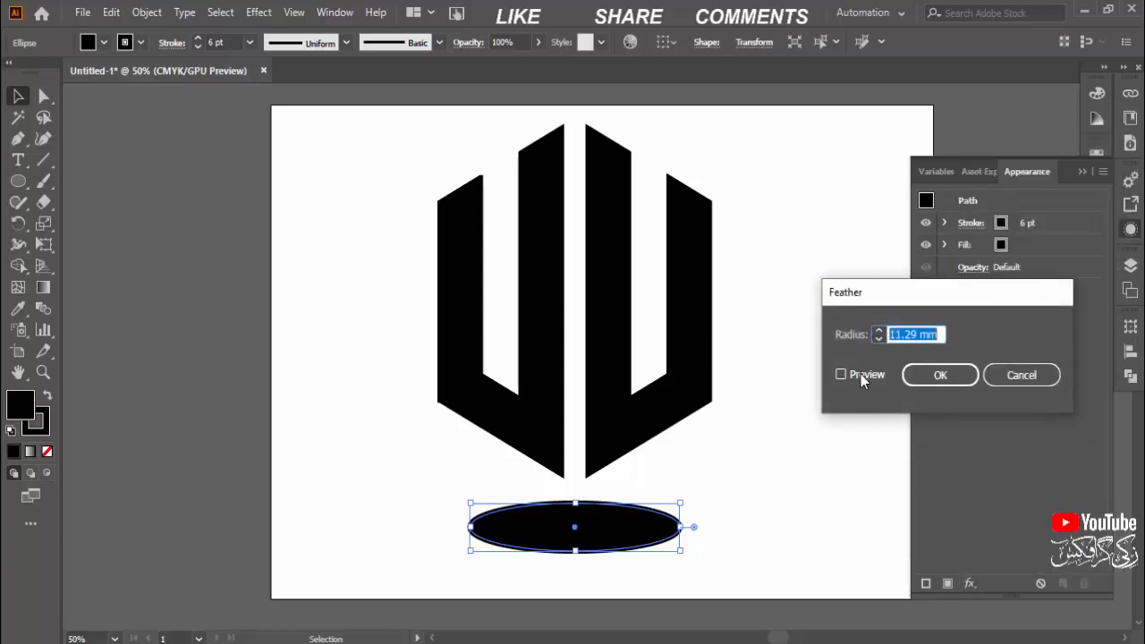
{"action": "left_click", "coordinate": [860, 374]}
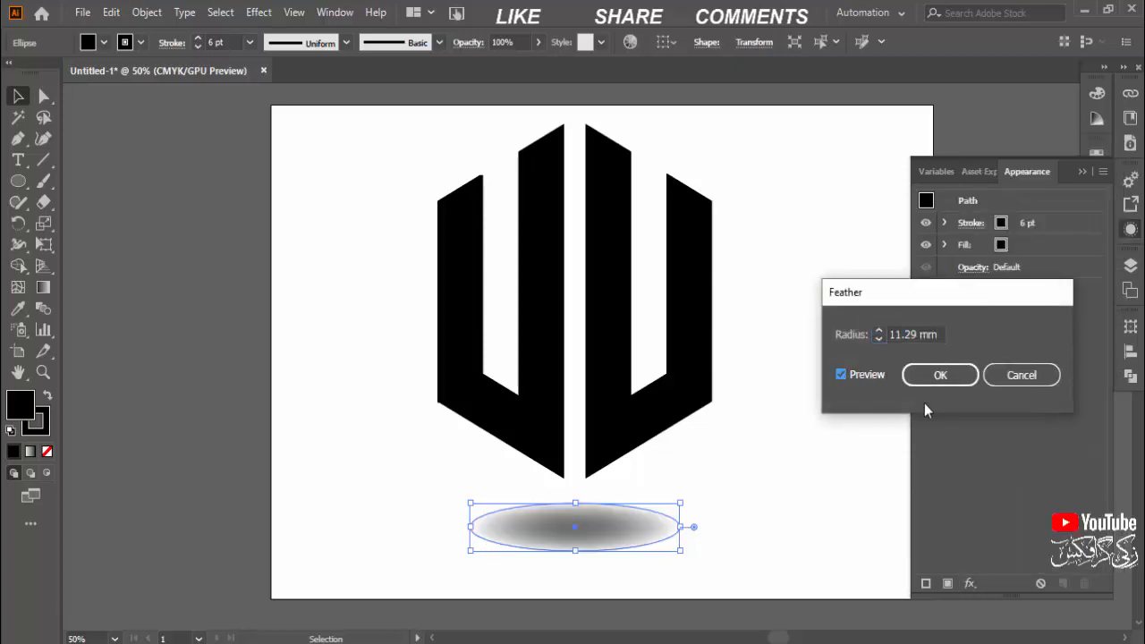
{"action": "left_click", "coordinate": [927, 376]}
{"action": "left_click", "coordinate": [787, 426]}
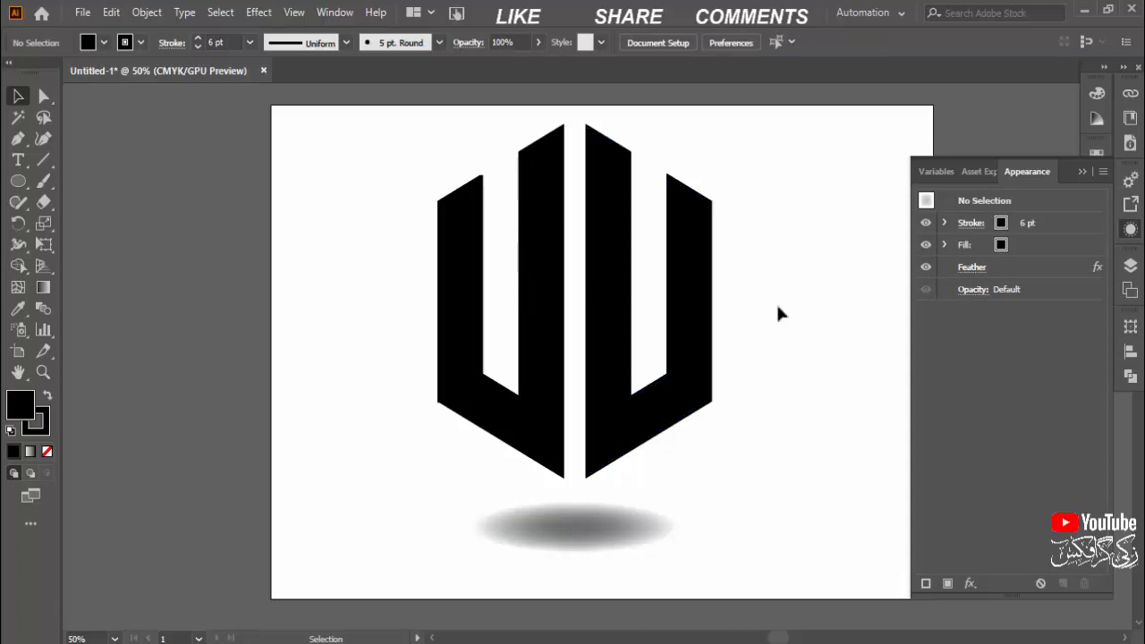
{"action": "left_click", "coordinate": [1083, 171]}
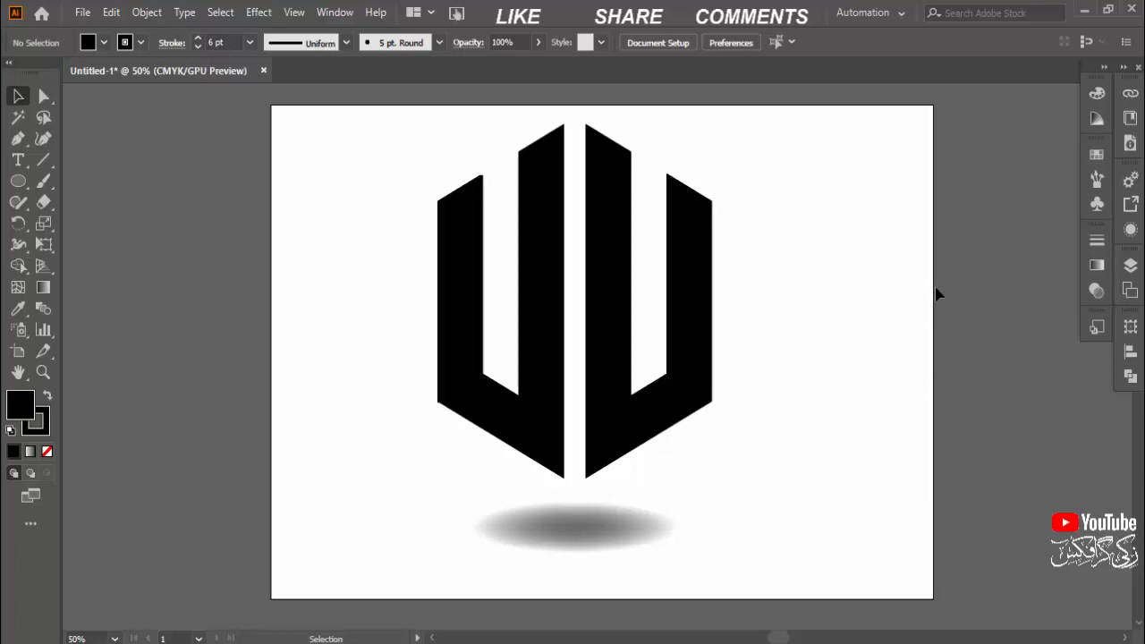
{"action": "key", "text": "space"}
{"action": "left_click_drag", "start_coordinate": [892, 316], "coordinate": [853, 319]}
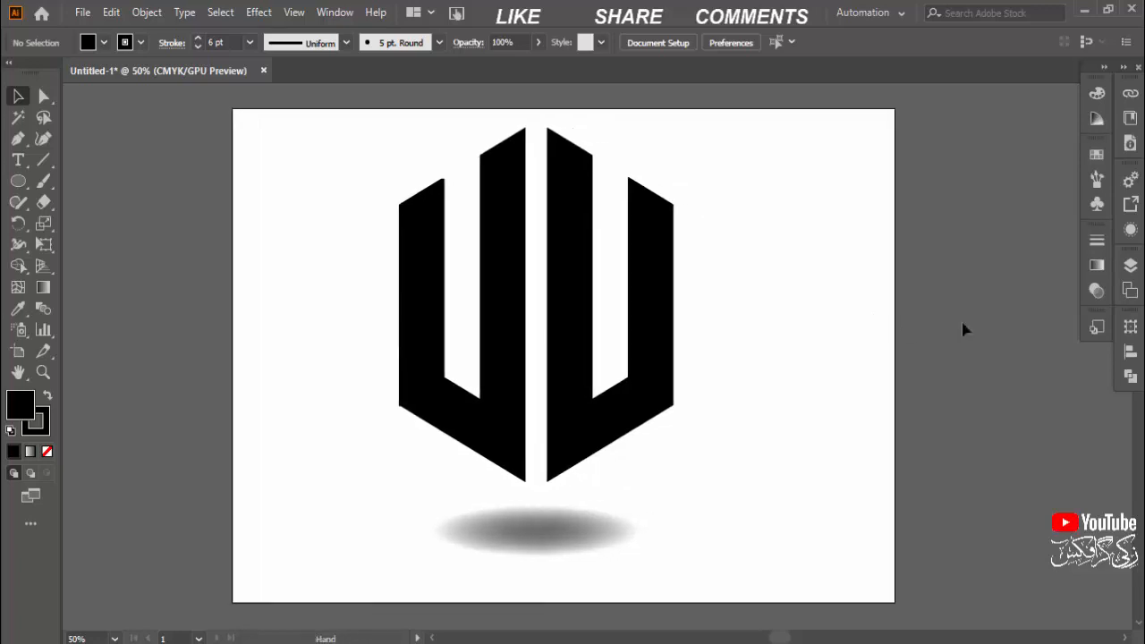